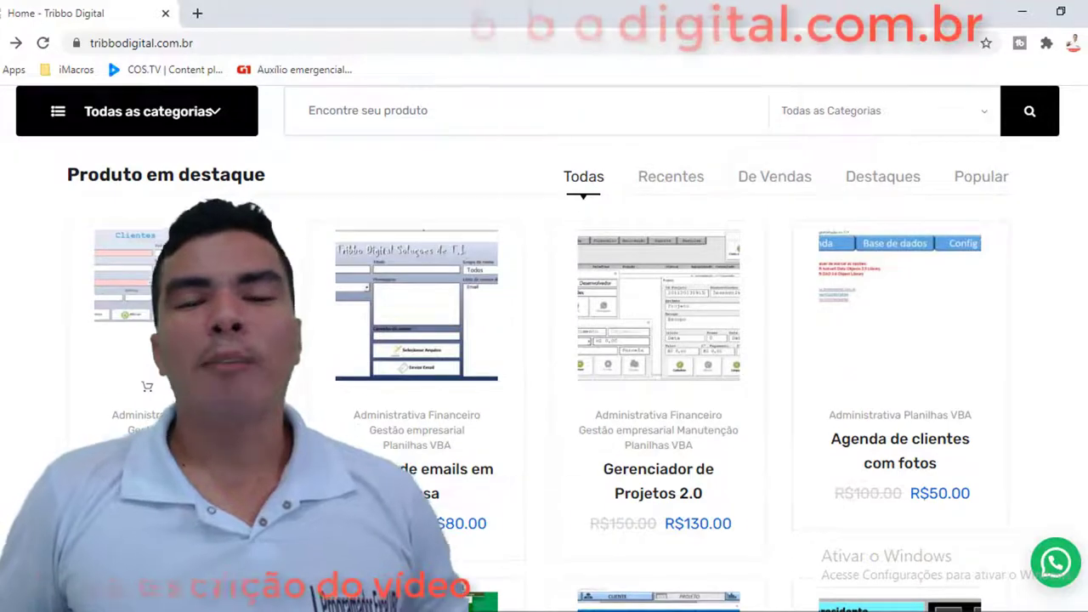
Scroll the Tribbo Digital store, open the WhatsApp 2.0 product page and enlarge its screenshot
scroll(547, 318, "down", 1)
scroll(626, 323, "down", 1)
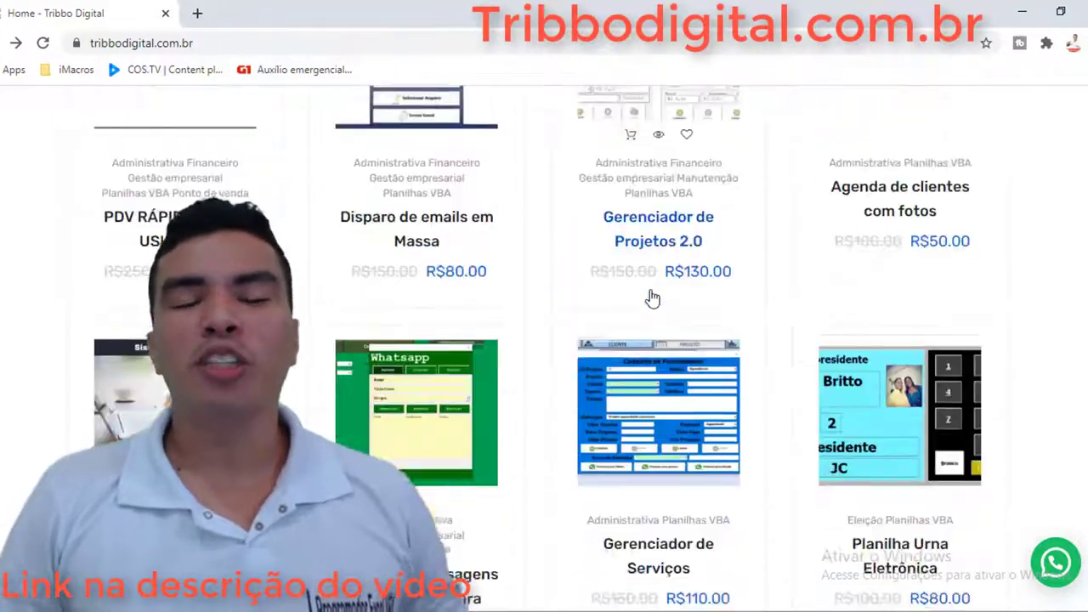
scroll(651, 297, "down", 1)
scroll(652, 297, "down", 1)
scroll(652, 298, "down", 1)
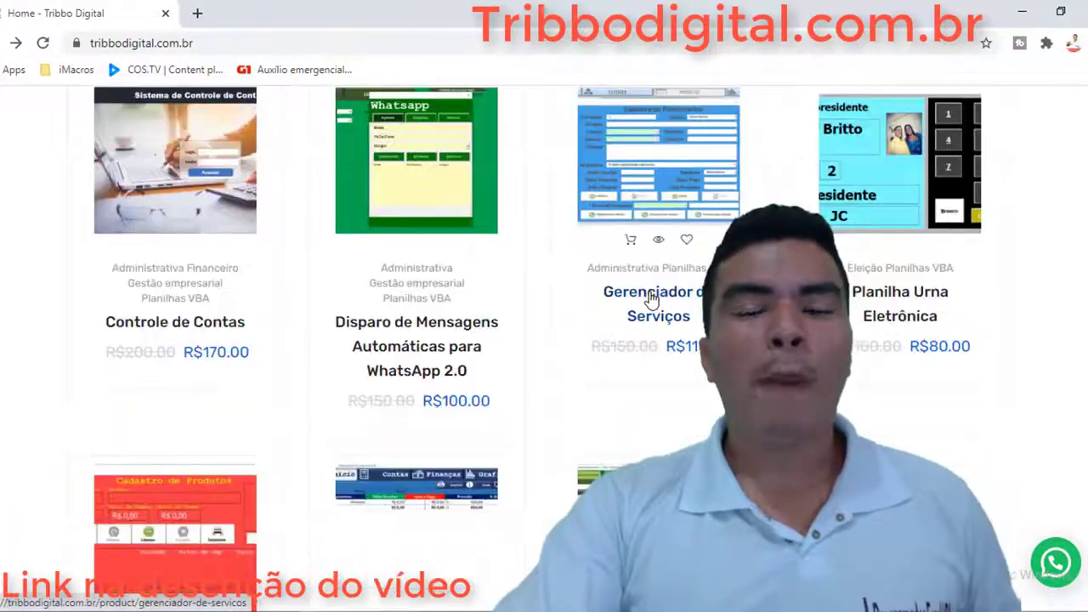
scroll(652, 299, "down", 1)
scroll(652, 299, "down", 1)
scroll(652, 299, "down", 1)
left_click(417, 119)
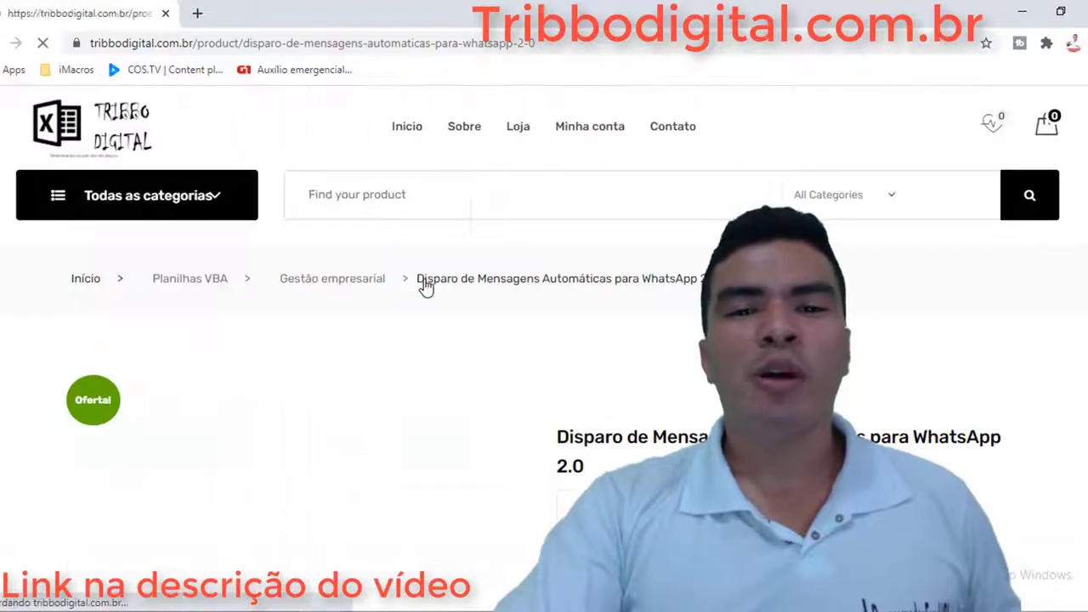
scroll(429, 374, "down", 1)
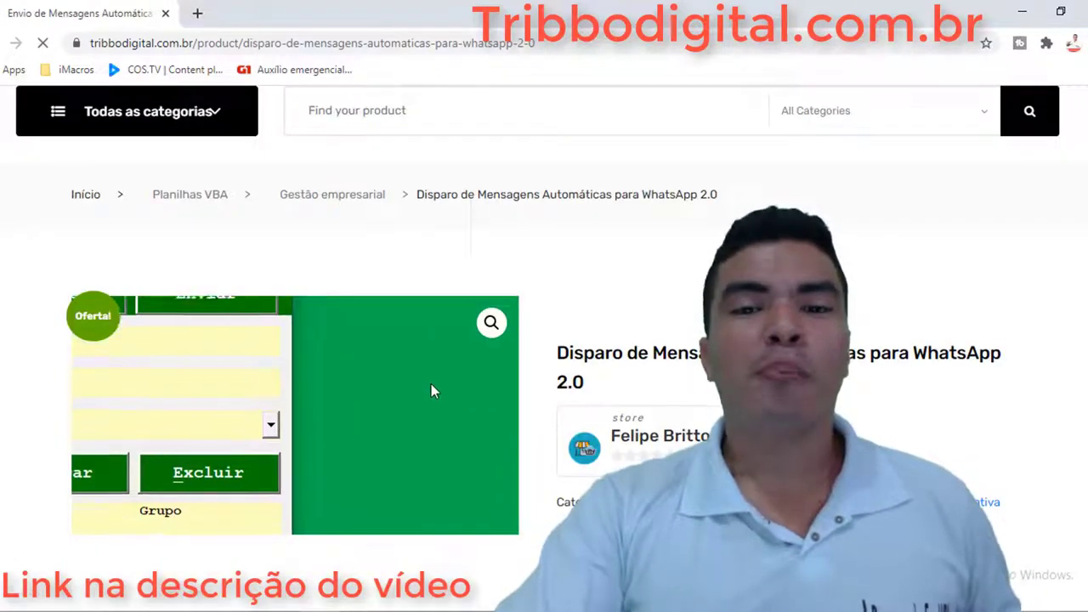
scroll(430, 382, "down", 1)
left_click(489, 246)
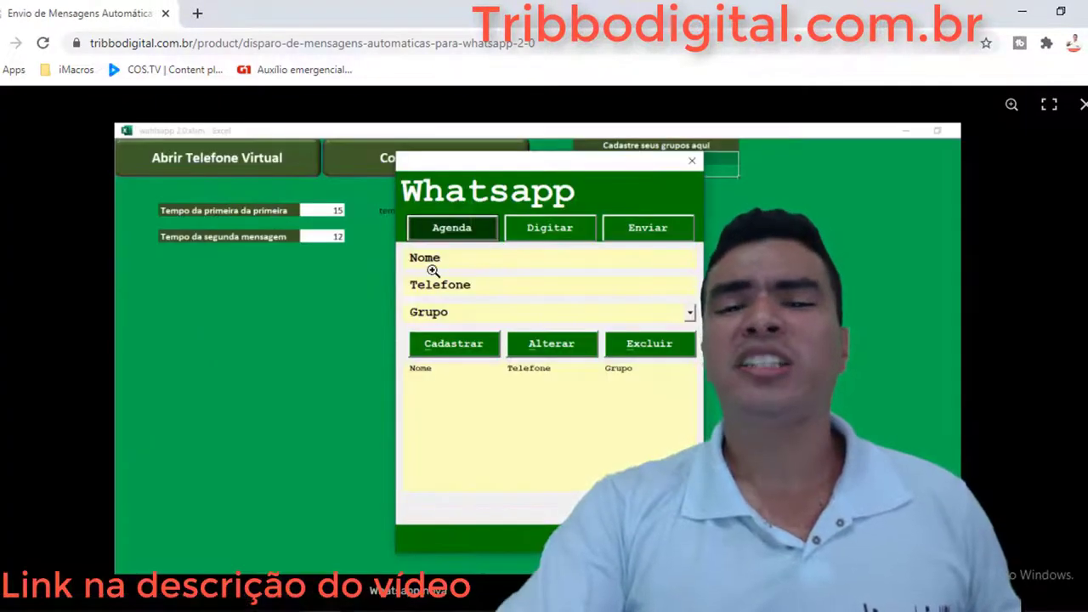
key("alt+Left")
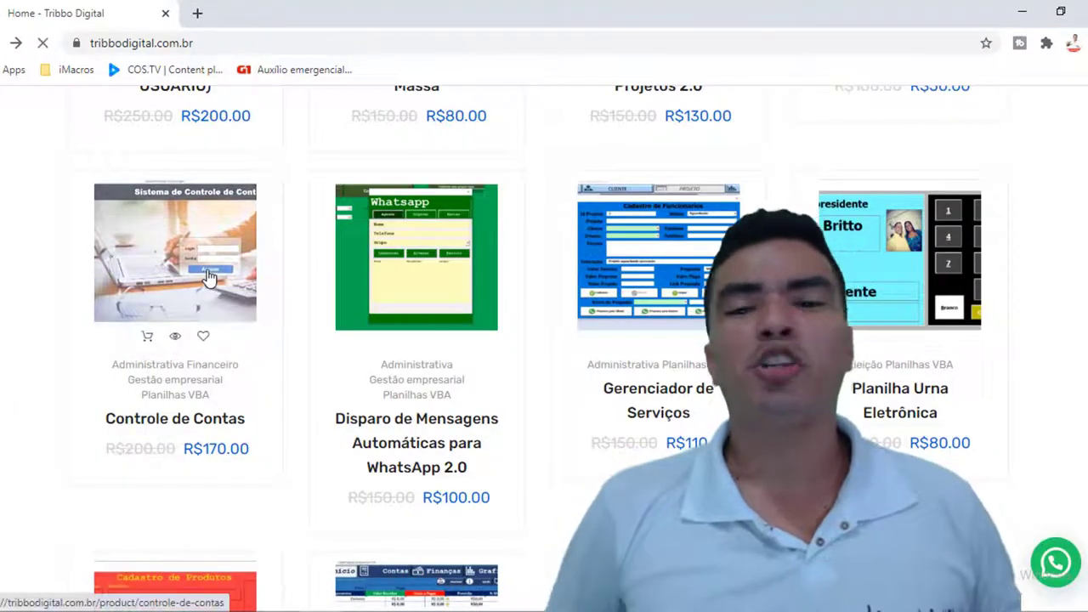
Open the Controle de Contas product page and show its bar-chart screenshot as the main image
left_click(208, 279)
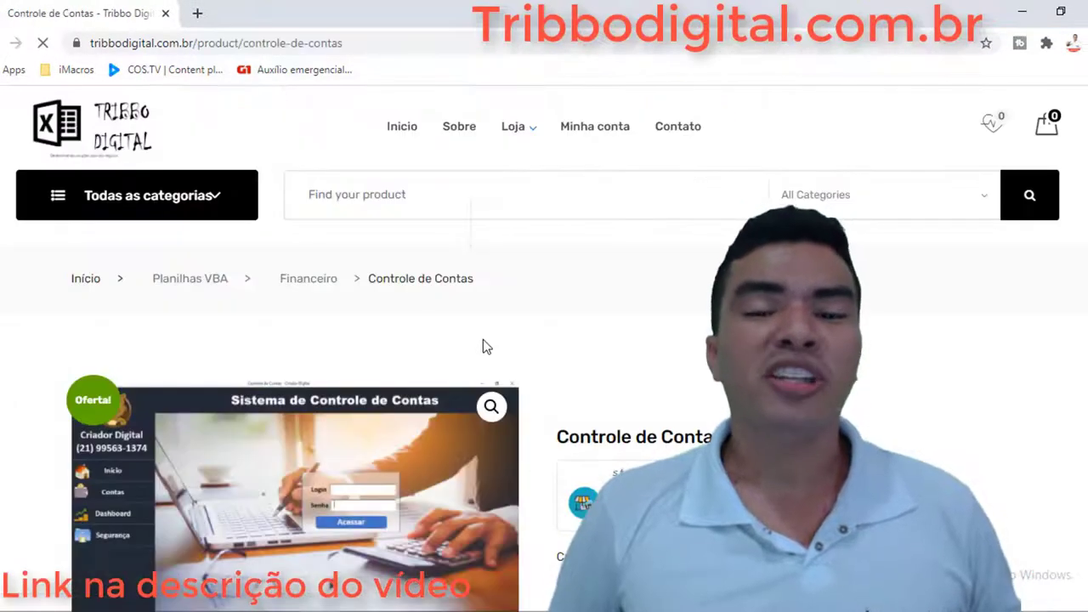
scroll(396, 376, "down", 1)
scroll(396, 376, "down", 1)
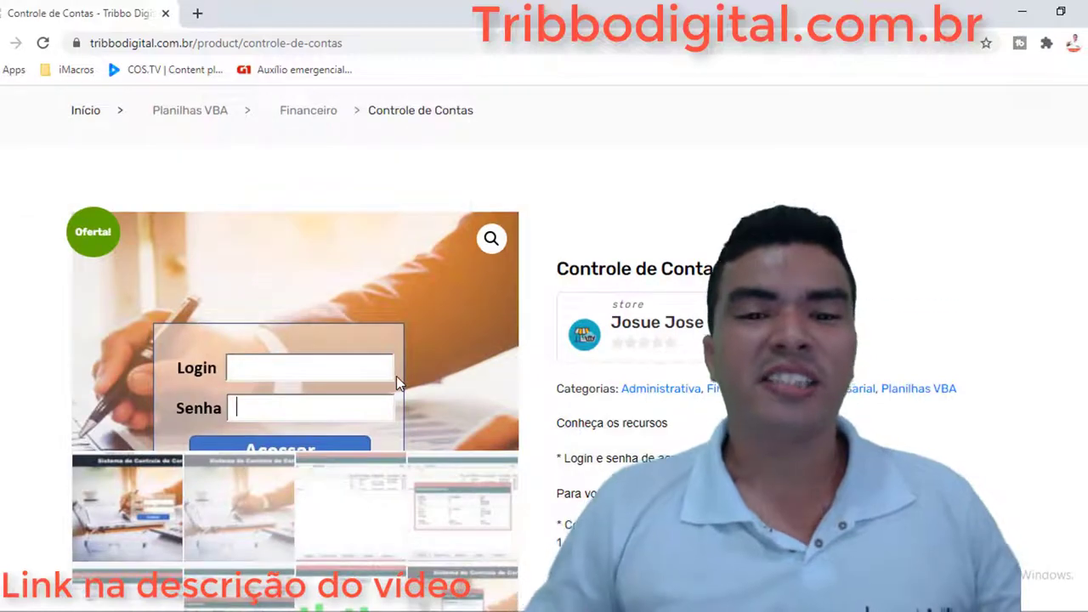
scroll(396, 376, "down", 1)
scroll(396, 376, "down", 2)
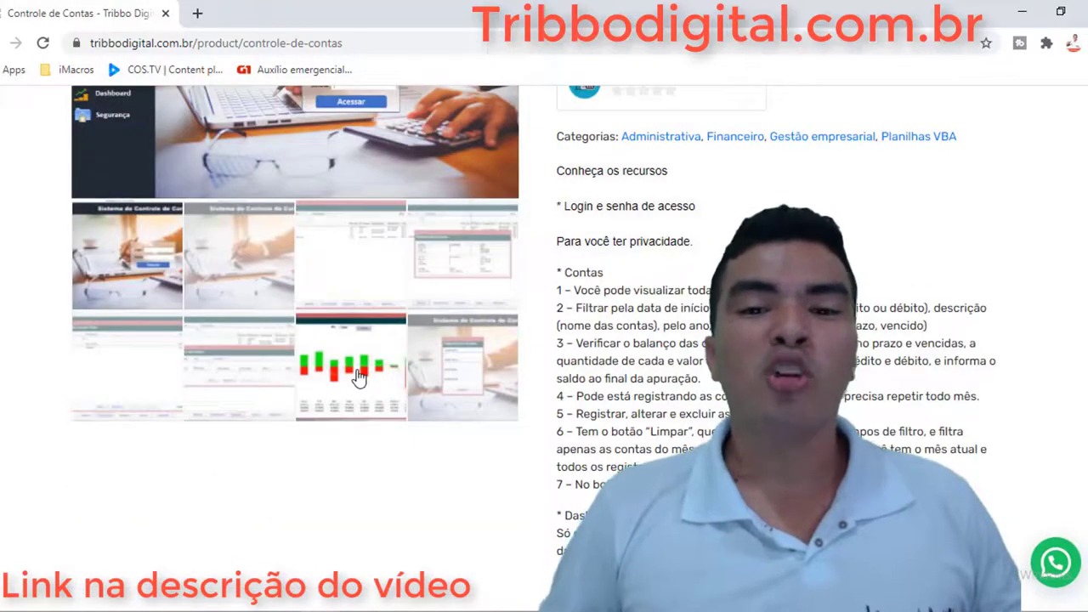
left_click(358, 376)
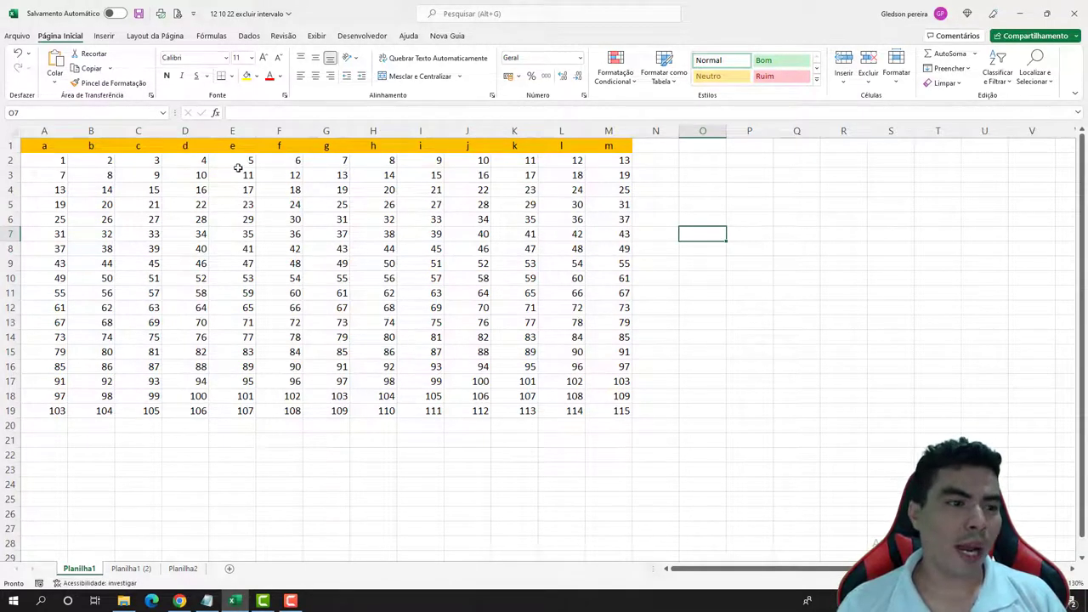
Draw a rounded rectangle shape over cells O2:P3
left_click(105, 36)
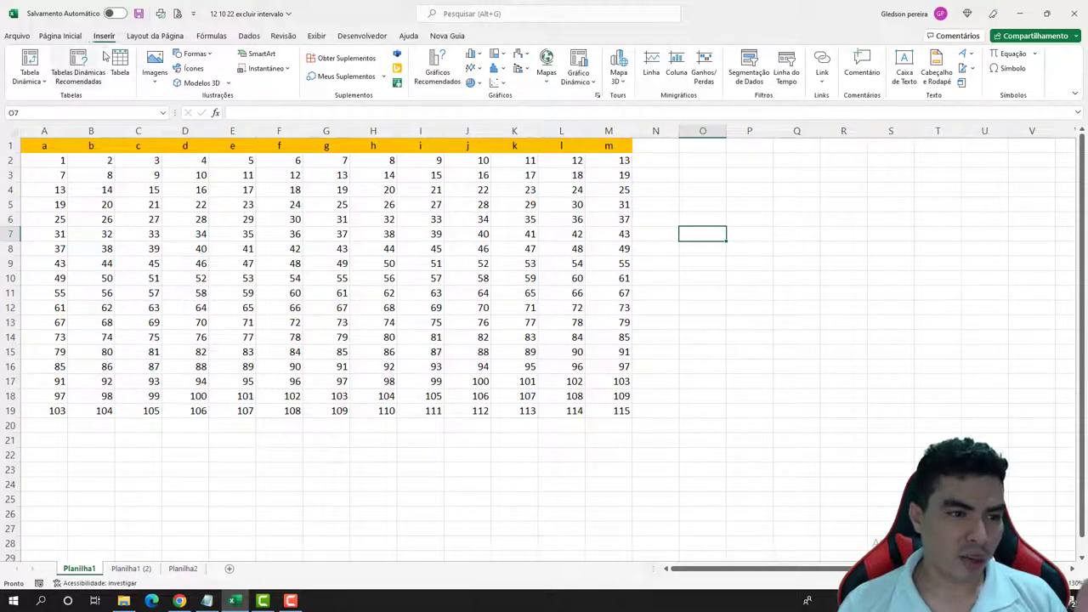
left_click(194, 54)
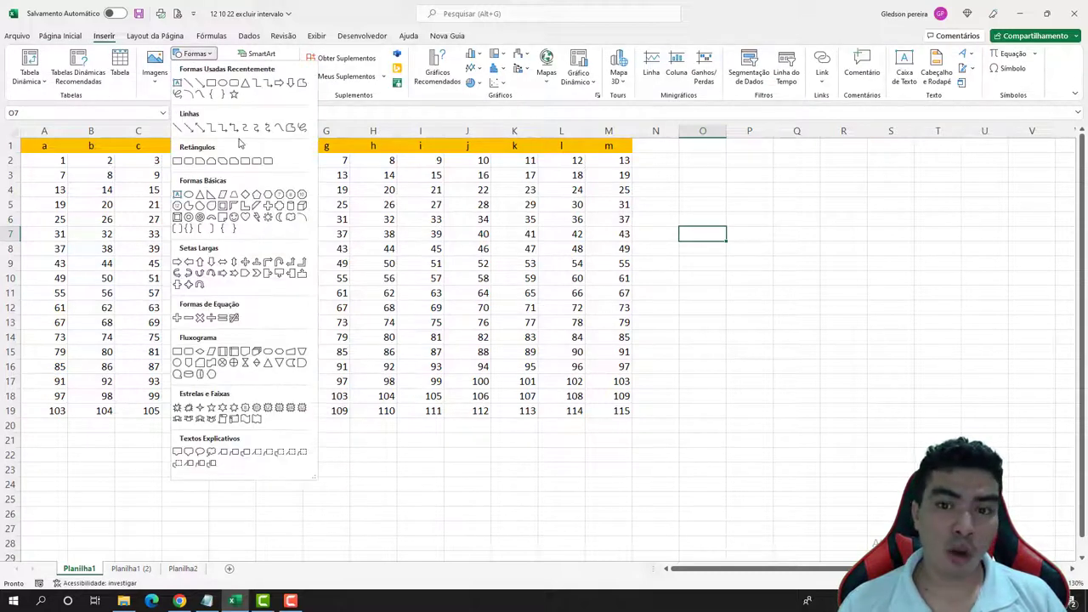
left_click(234, 83)
left_click_drag(690, 157, 762, 183)
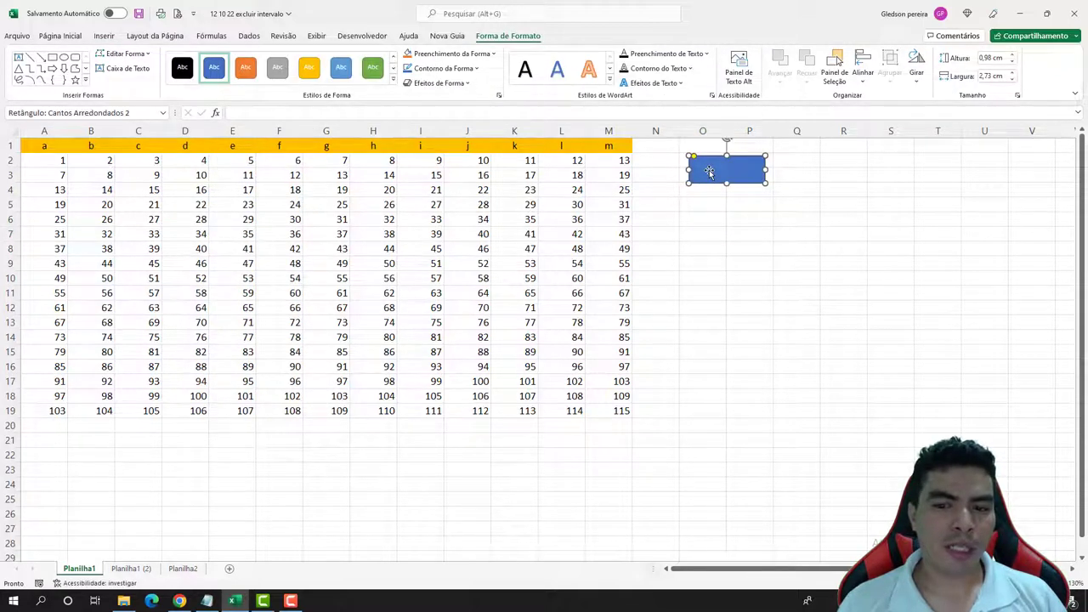
Assign a new click macro to the rounded rectangle
right_click(709, 173)
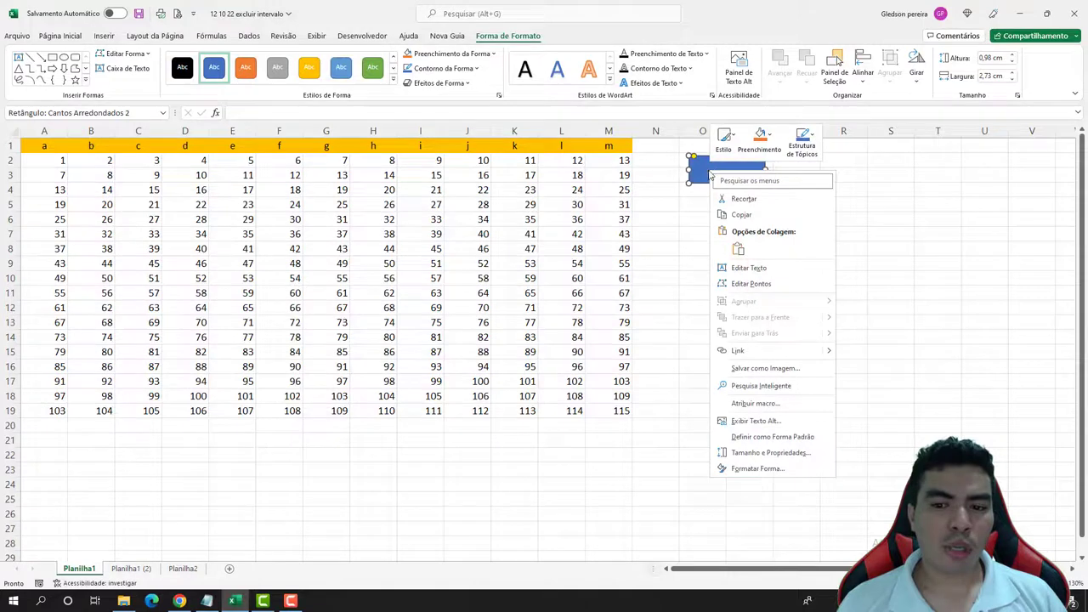
left_click(739, 401)
left_click(846, 326)
type("sele")
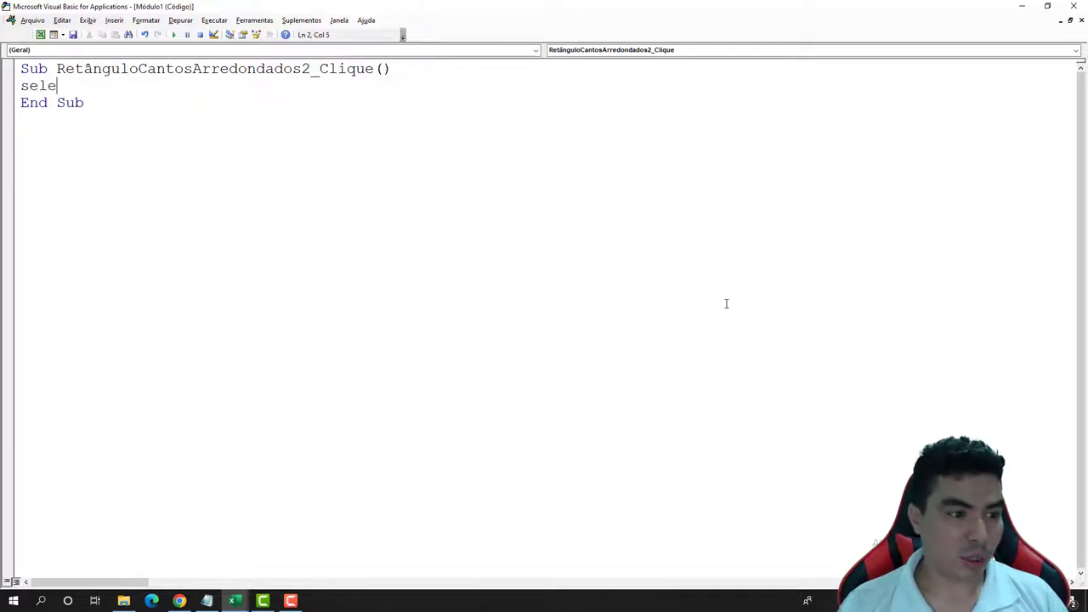
Enter Selection.EntireRow.Delete as the macro's body
type("ction.")
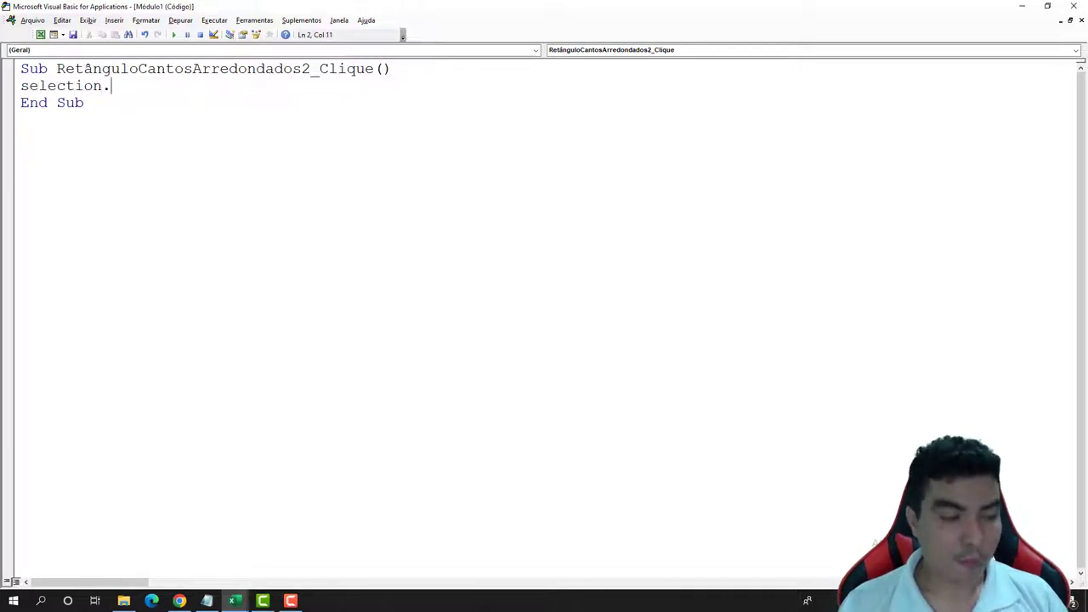
type("entir")
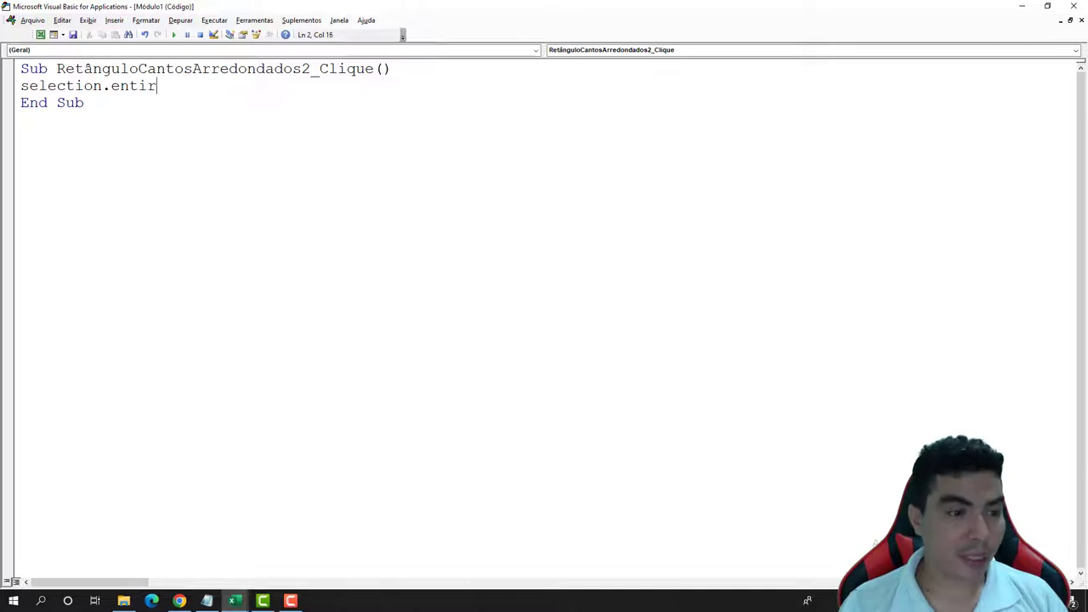
type("erow")
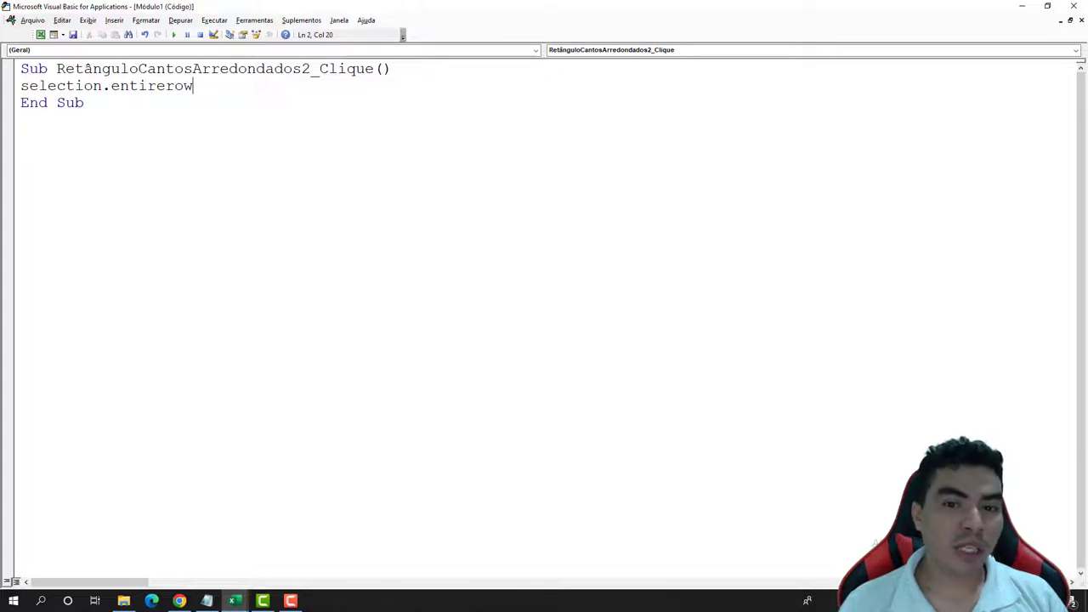
type(".del")
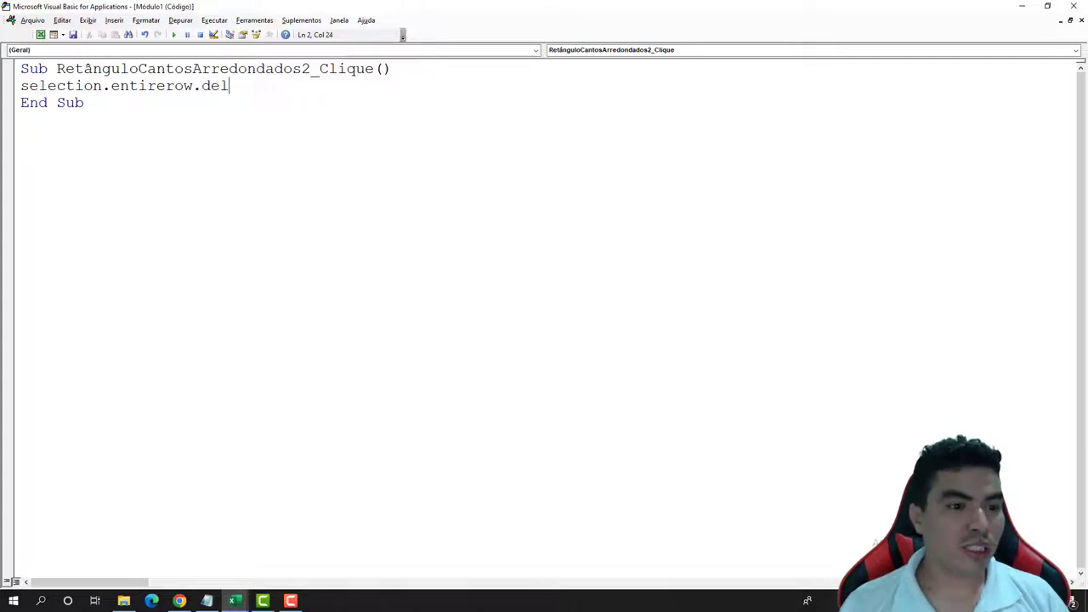
type("ete")
left_click(239, 156)
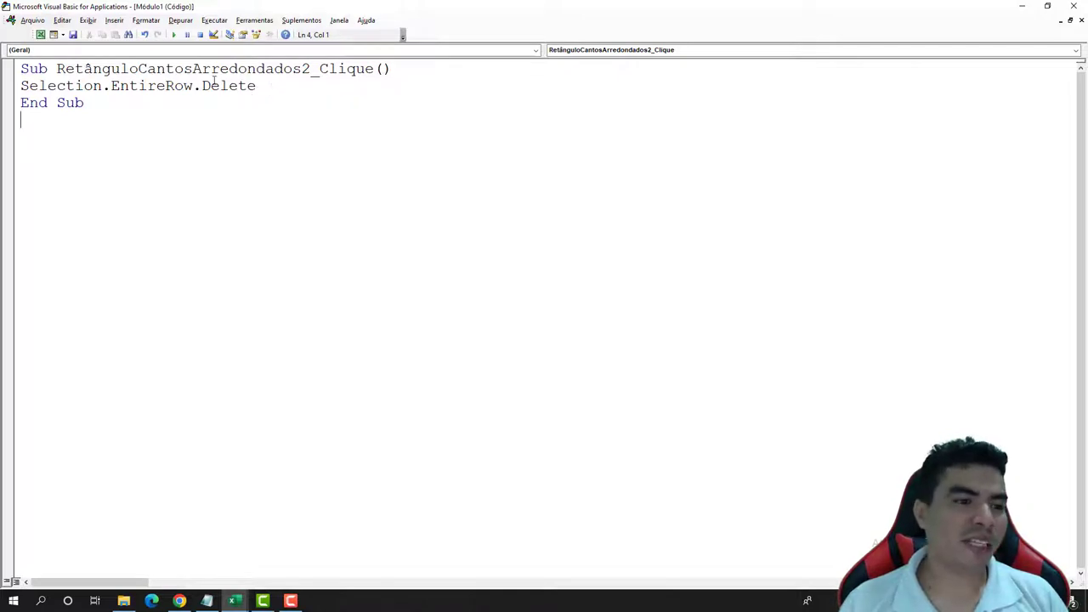
Save the workbook and go back to the Excel sheet
left_click(72, 34)
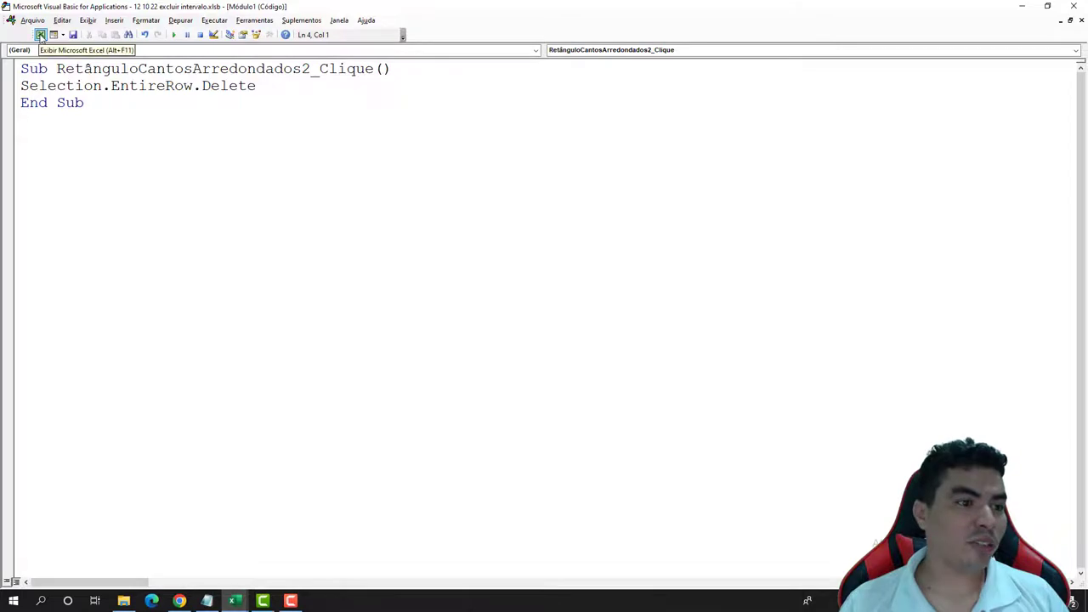
left_click(40, 35)
left_click(743, 301)
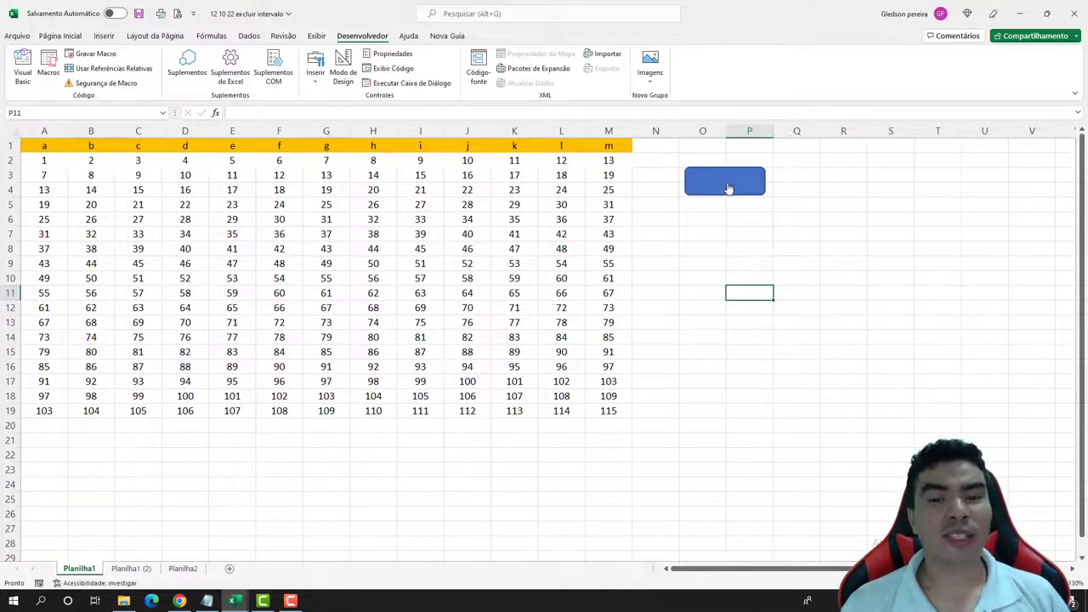
Set the blue button's properties to Don't move or size with cells, then close the pane
right_click(697, 185)
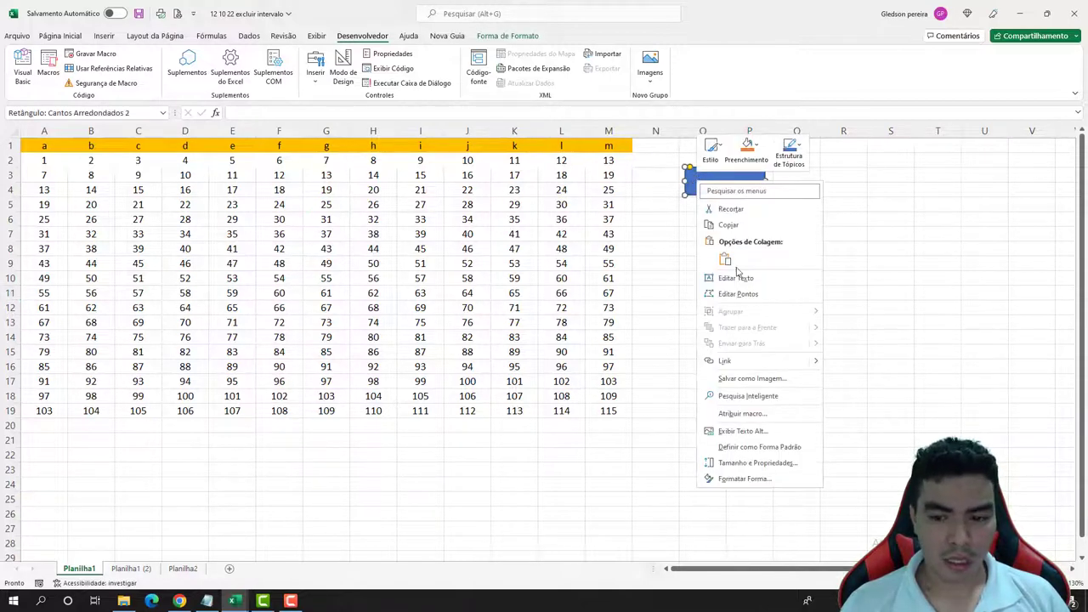
left_click(759, 464)
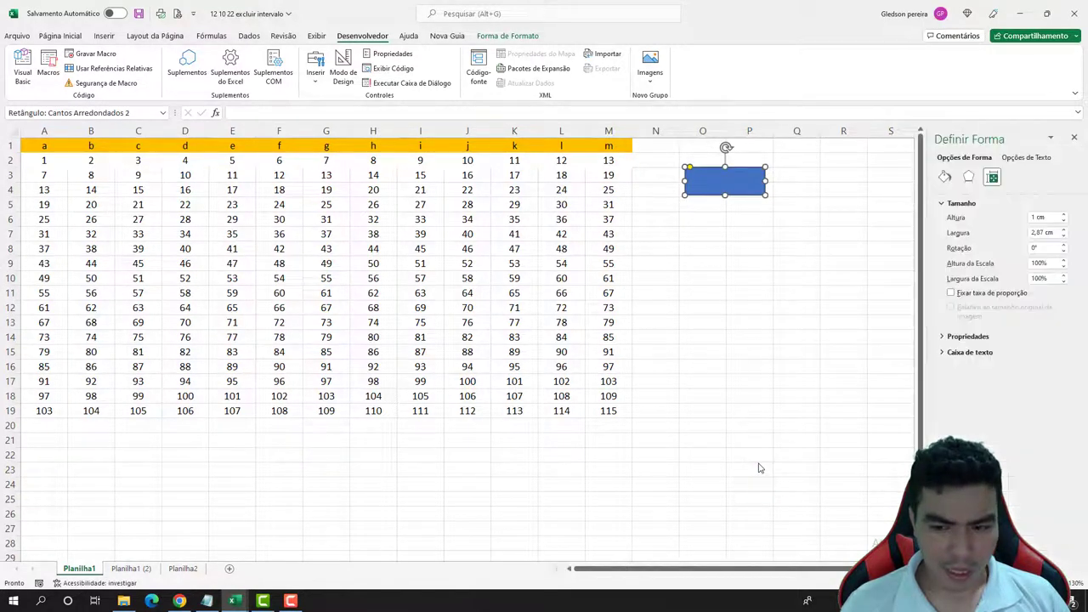
left_click(942, 337)
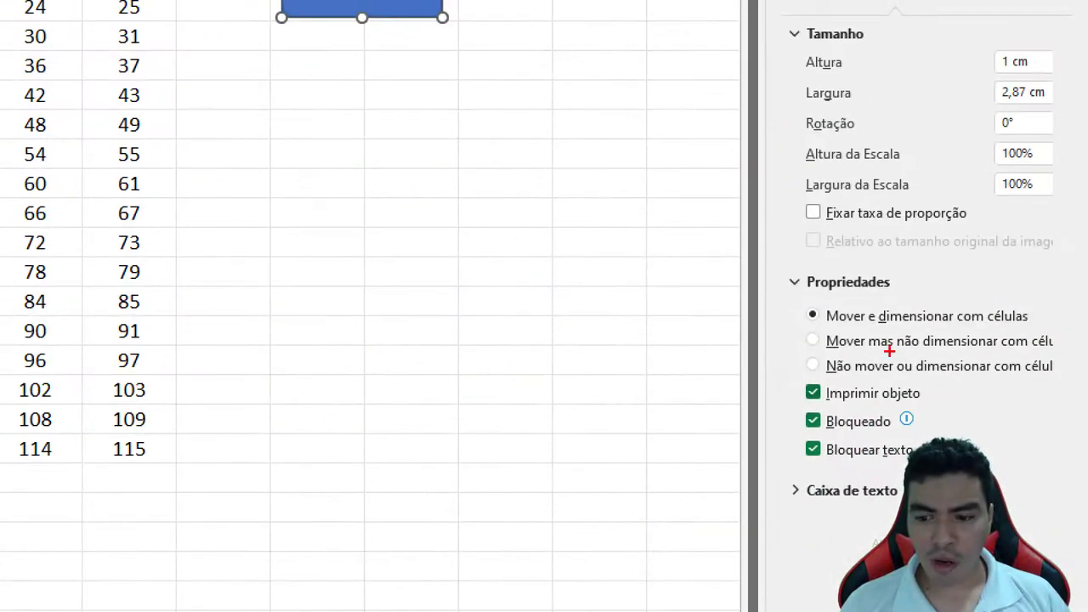
left_click_drag(858, 392, 1084, 392)
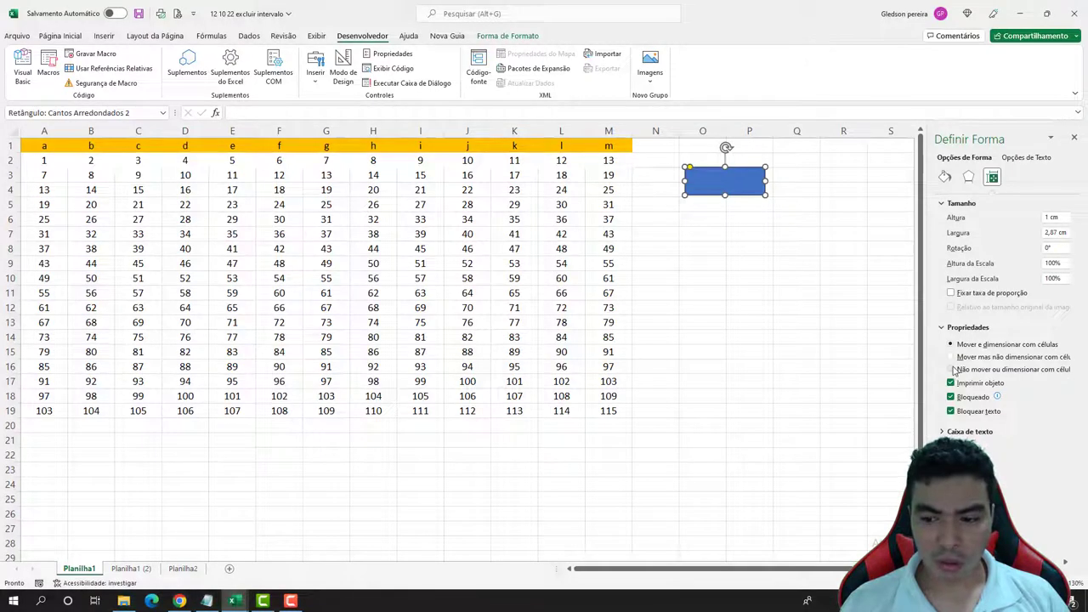
left_click(952, 369)
left_click(787, 262)
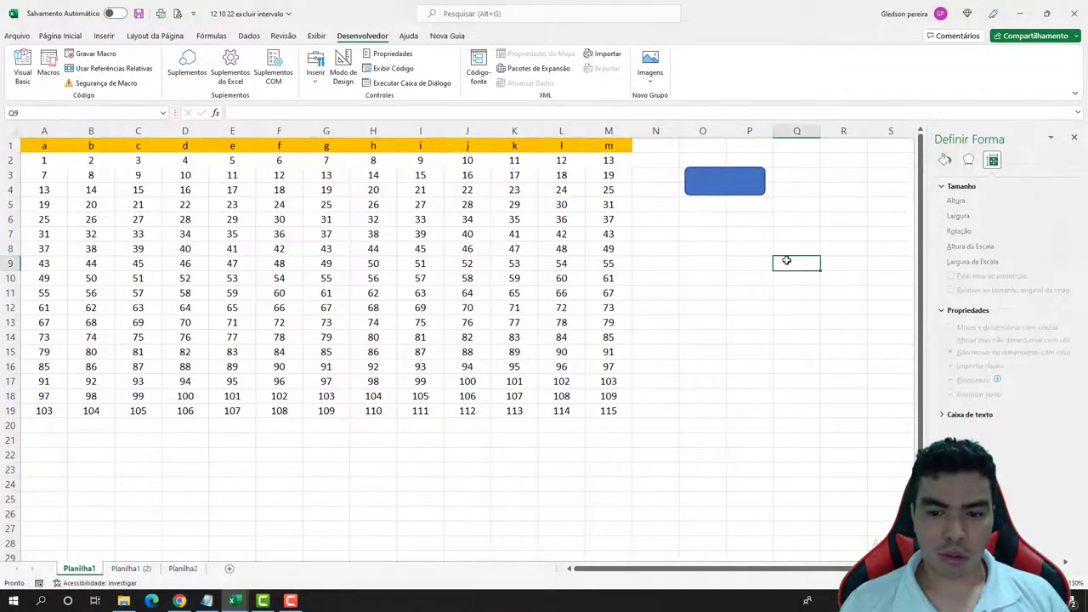
left_click(1073, 138)
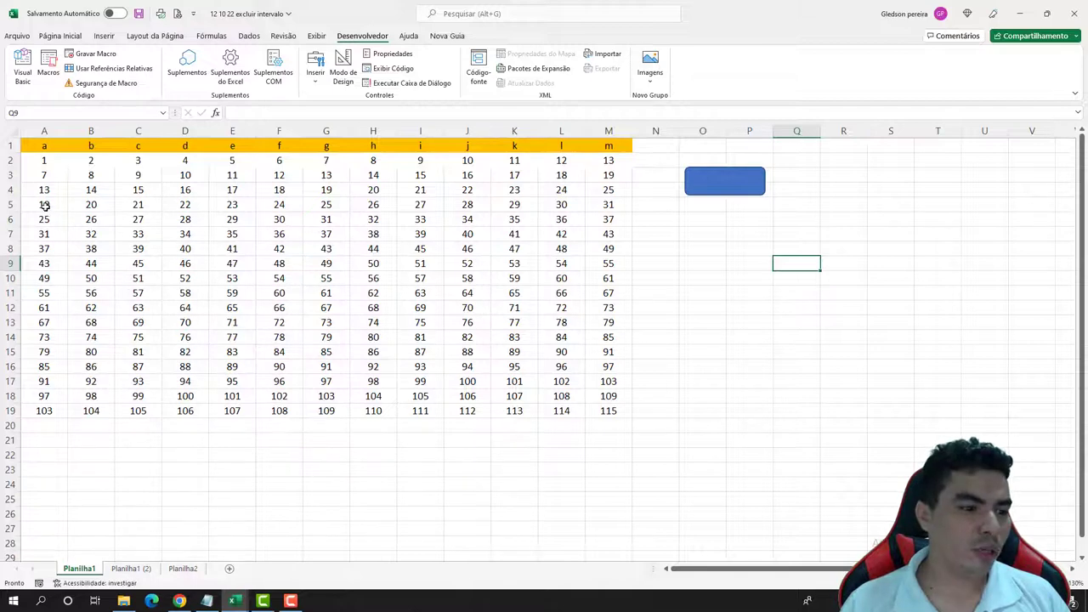
Fill row 5 of the number table with black
left_click(12, 205)
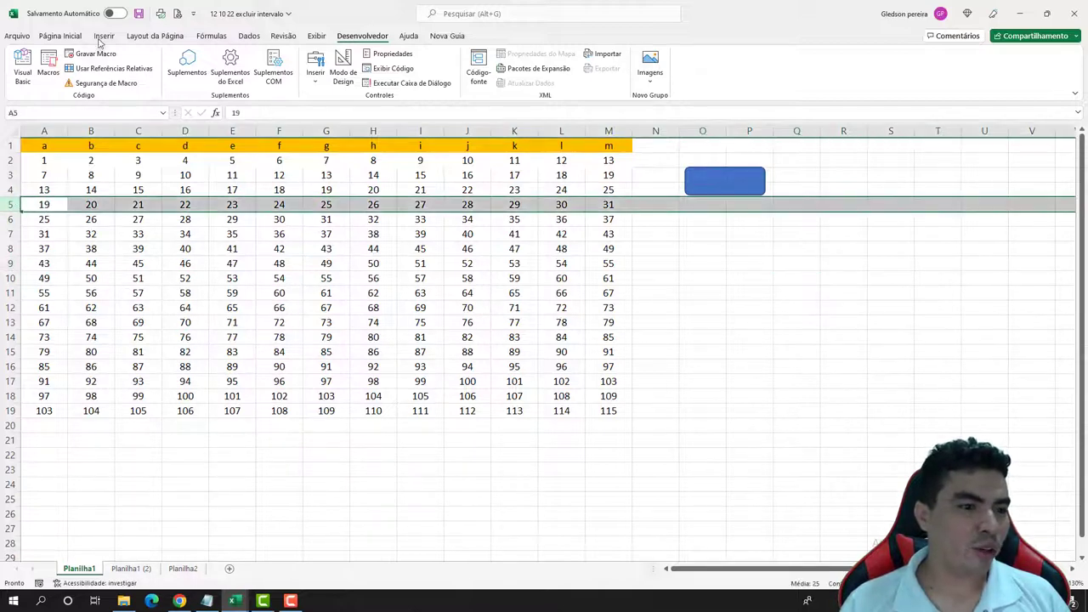
left_click(61, 35)
left_click(257, 75)
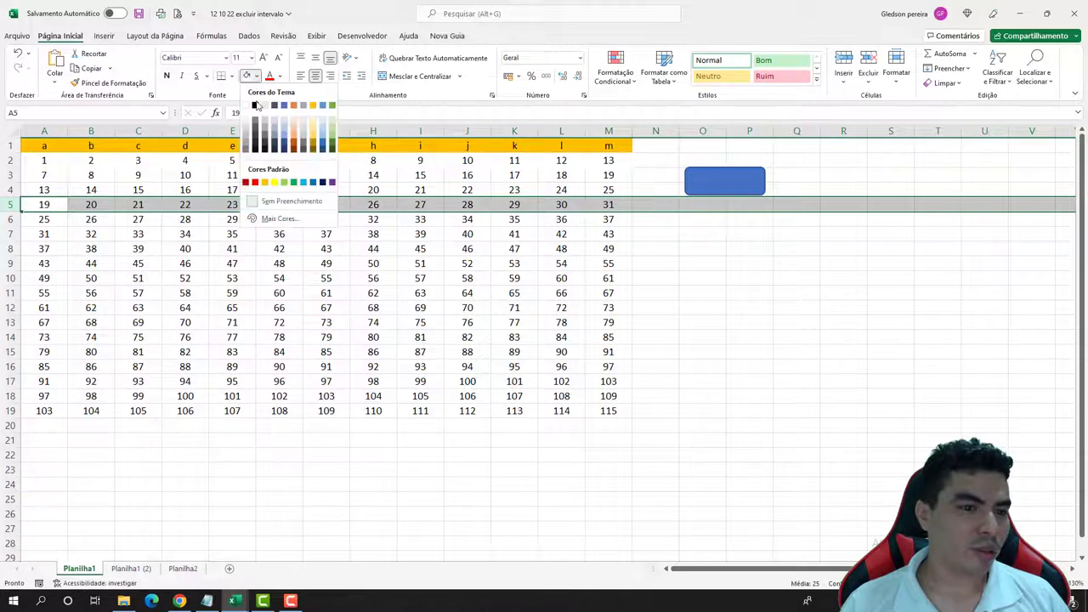
left_click(256, 103)
left_click(278, 264)
key("ctrl+shift+e")
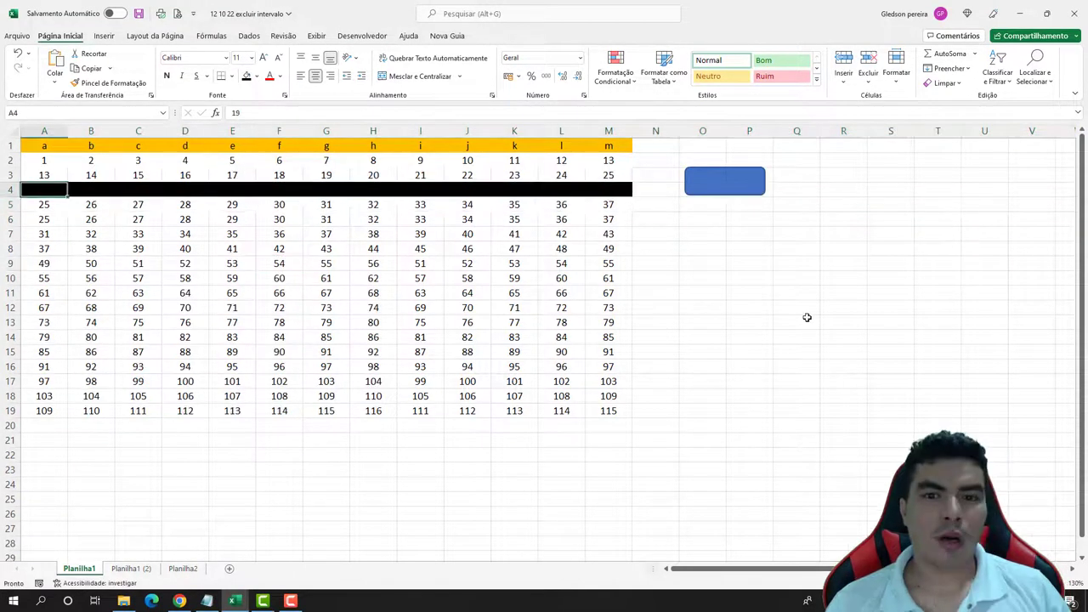
Run the delete-rows button on the black row, then select A4:H4 and H8
left_click(724, 194)
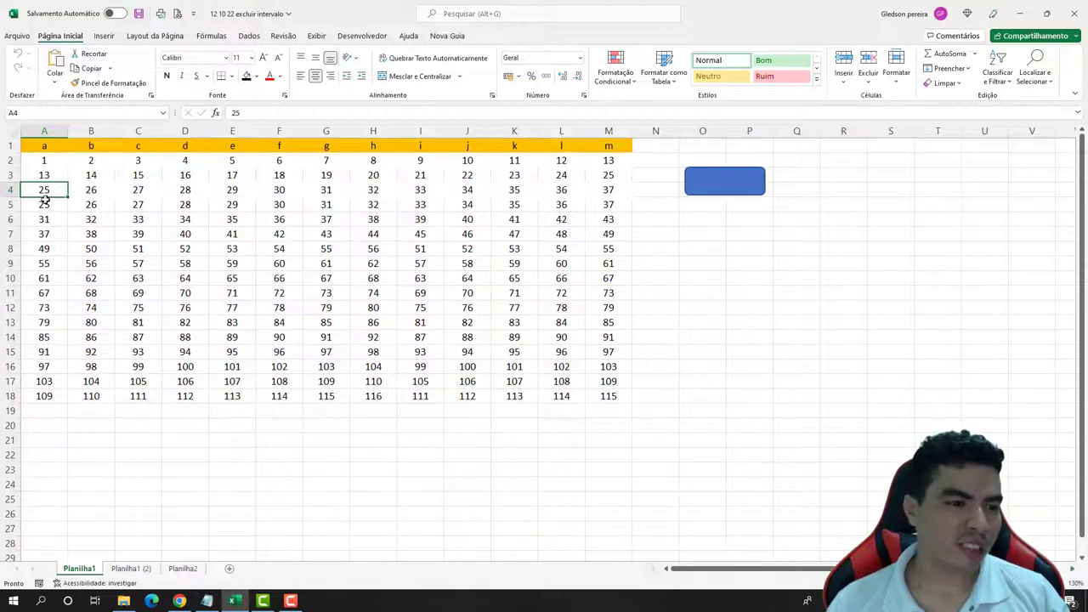
left_click_drag(44, 189, 370, 190)
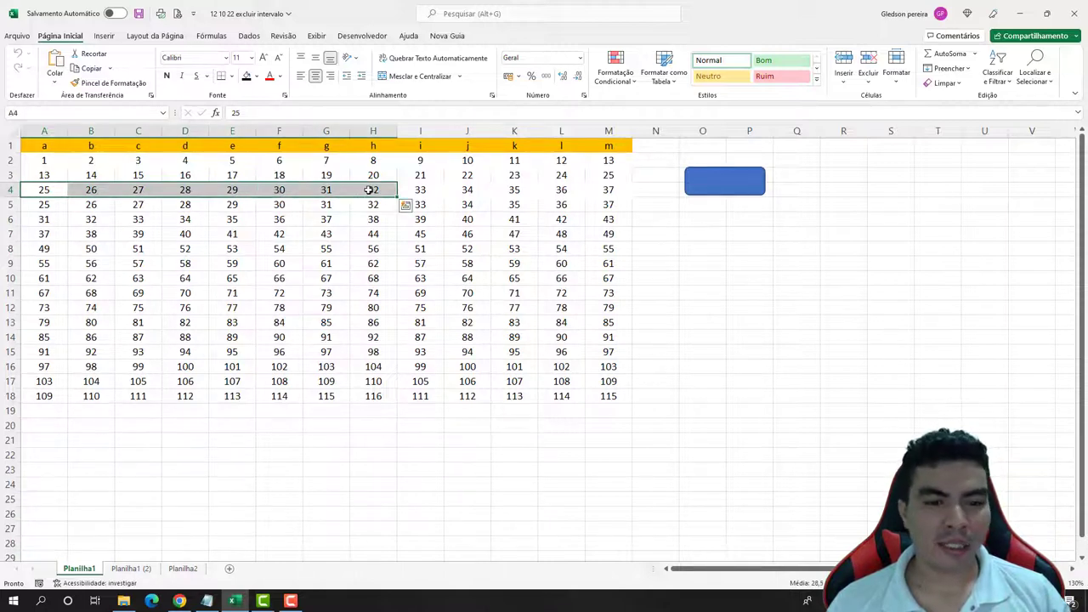
left_click(353, 243)
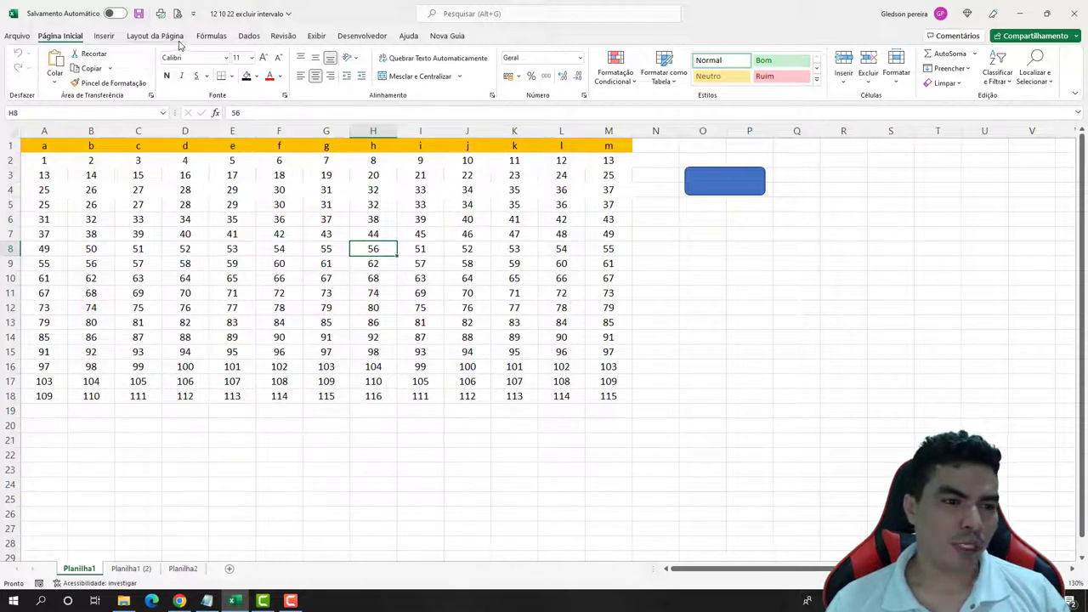
Draw a second rounded rectangle just below the first button
left_click(102, 36)
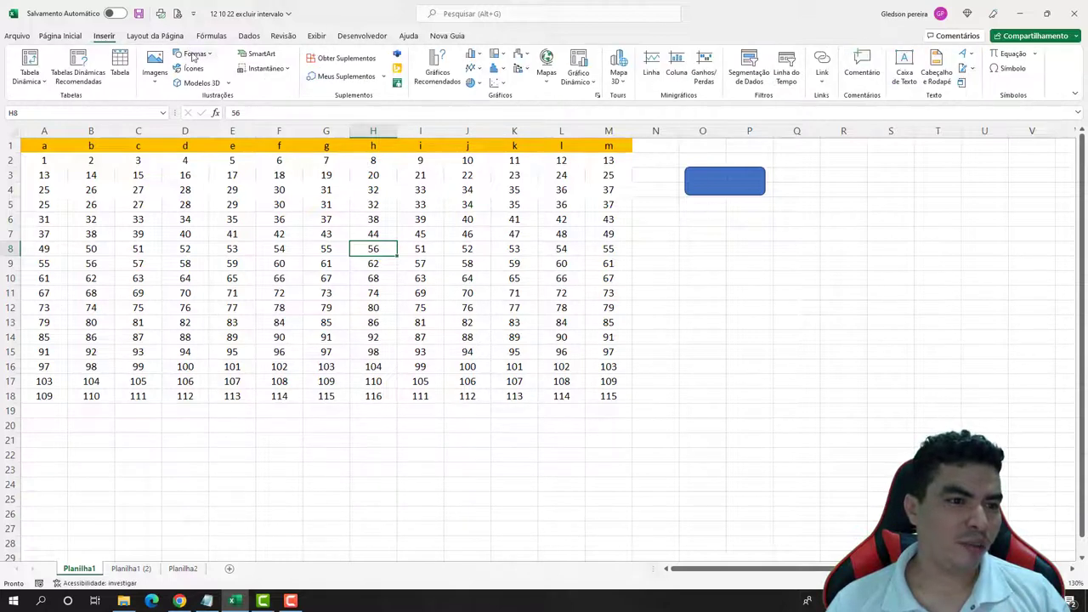
left_click(194, 55)
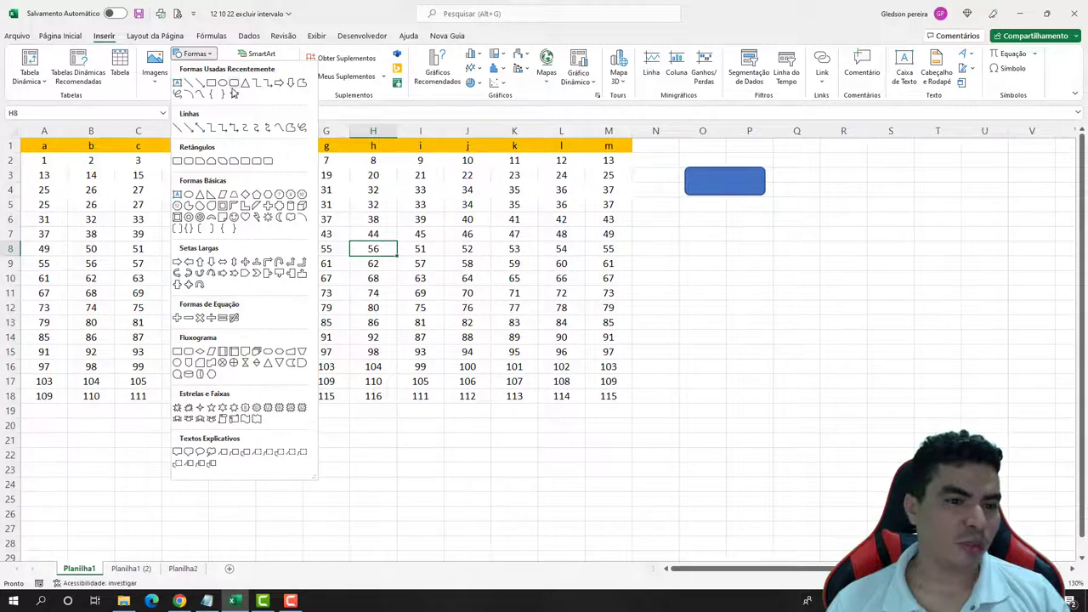
left_click(233, 85)
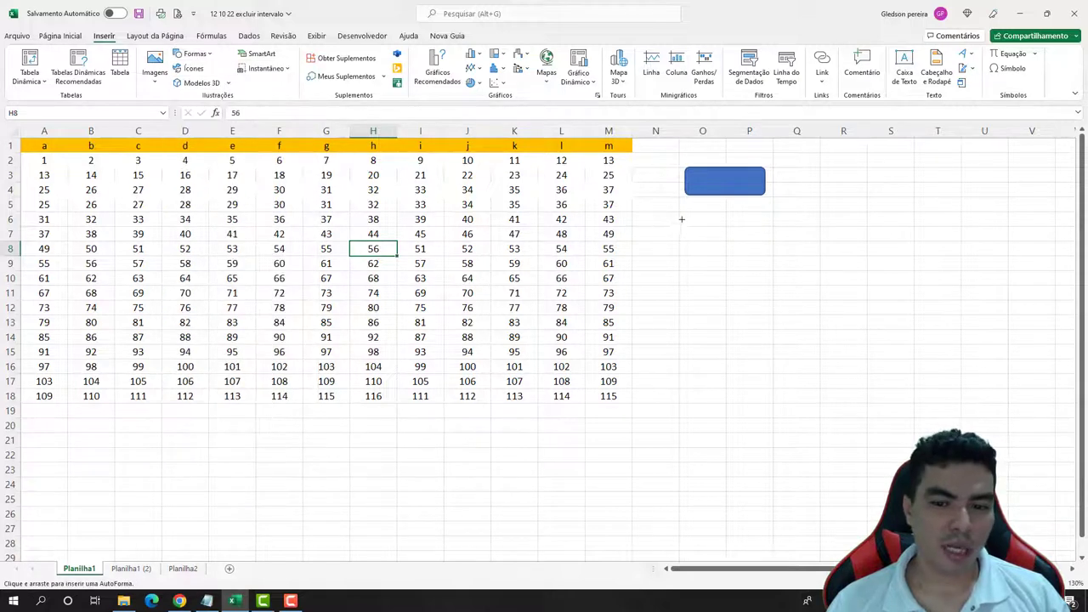
left_click_drag(681, 219, 770, 244)
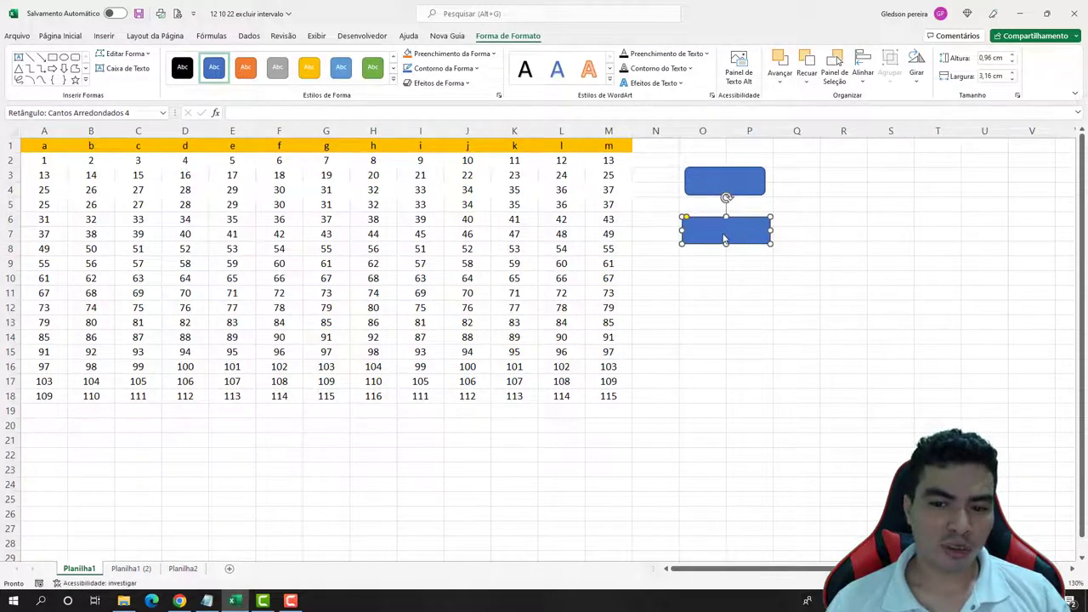
Check the new shape's size and properties, then bring up Assign Macro for it
right_click(724, 240)
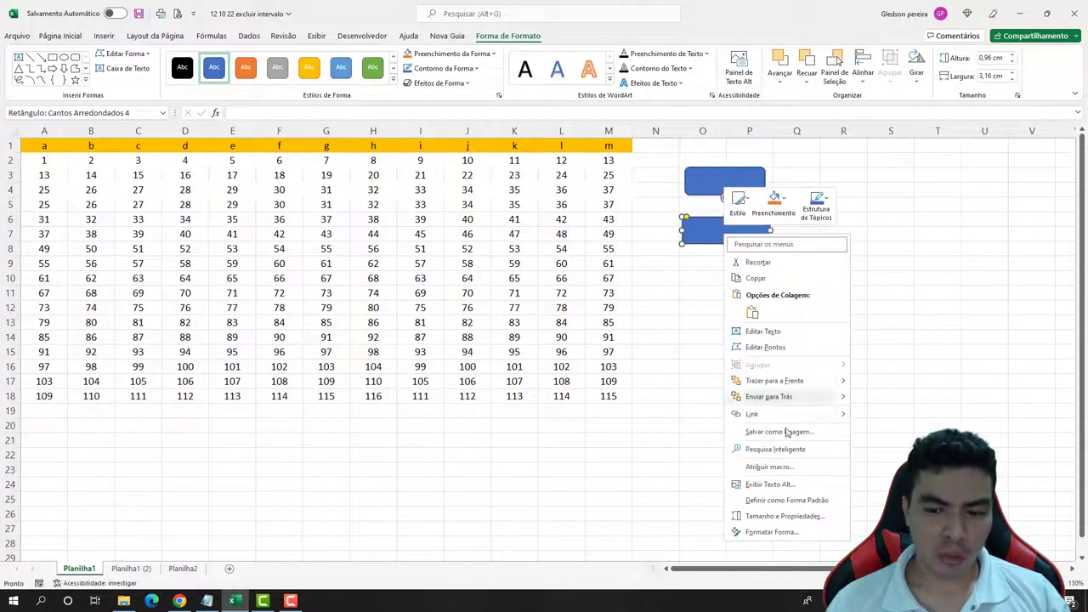
left_click(759, 517)
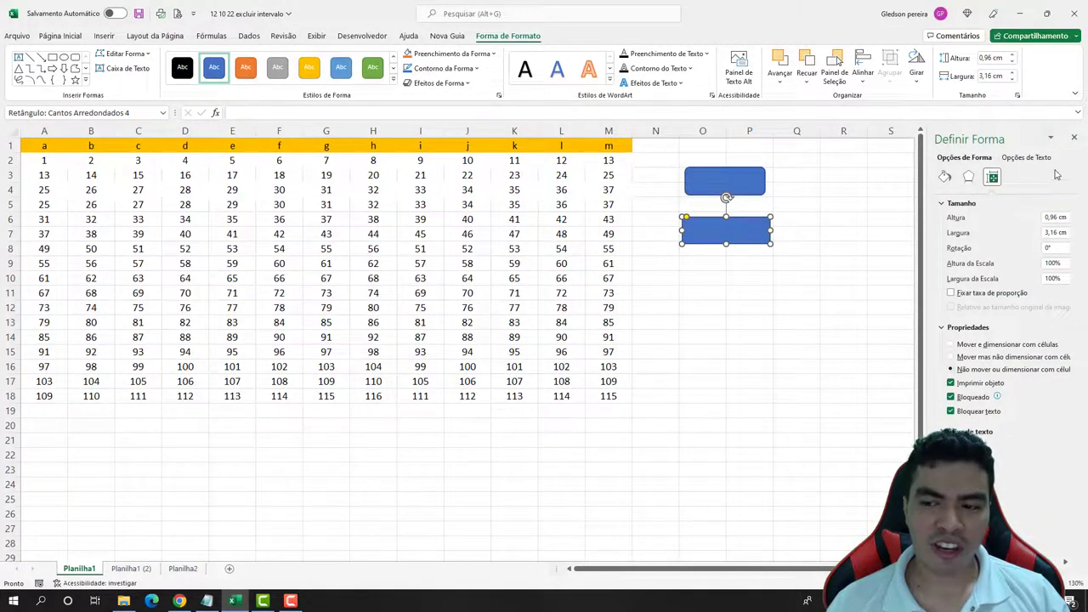
left_click(1075, 140)
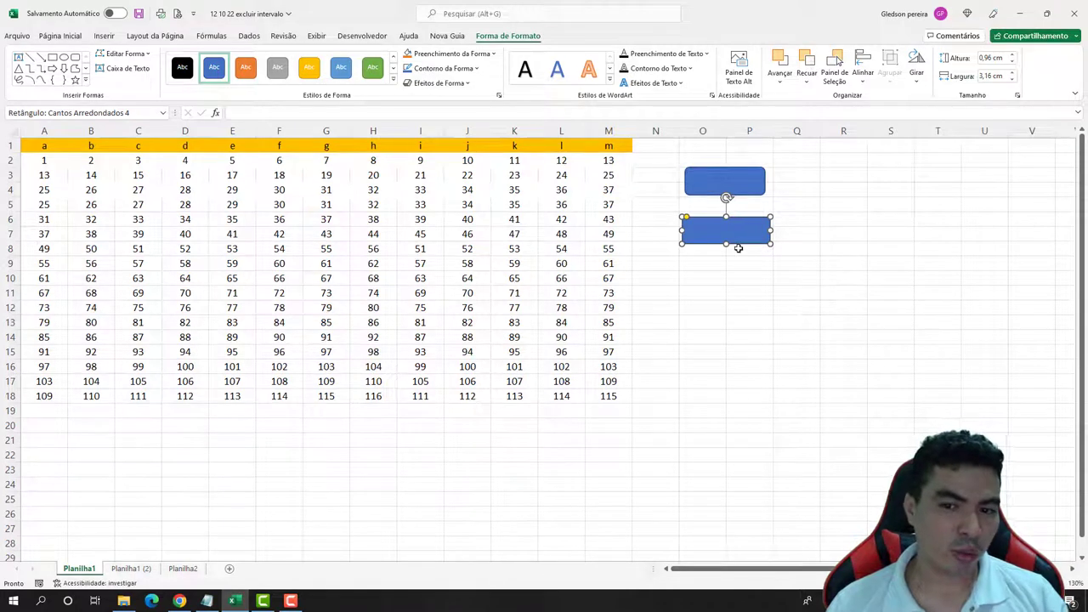
left_click(732, 291)
right_click(697, 238)
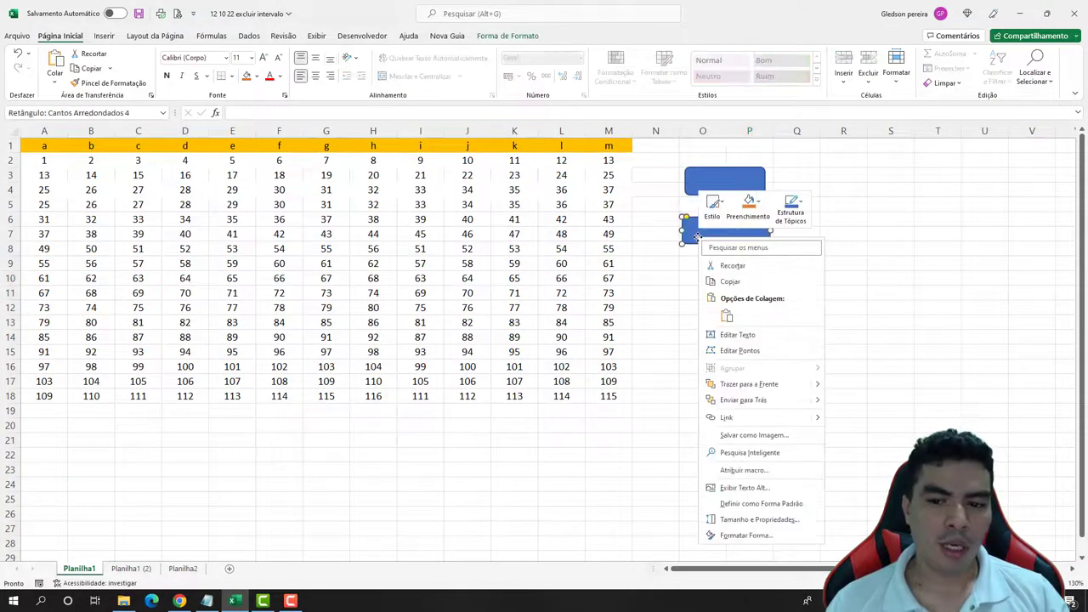
left_click(759, 472)
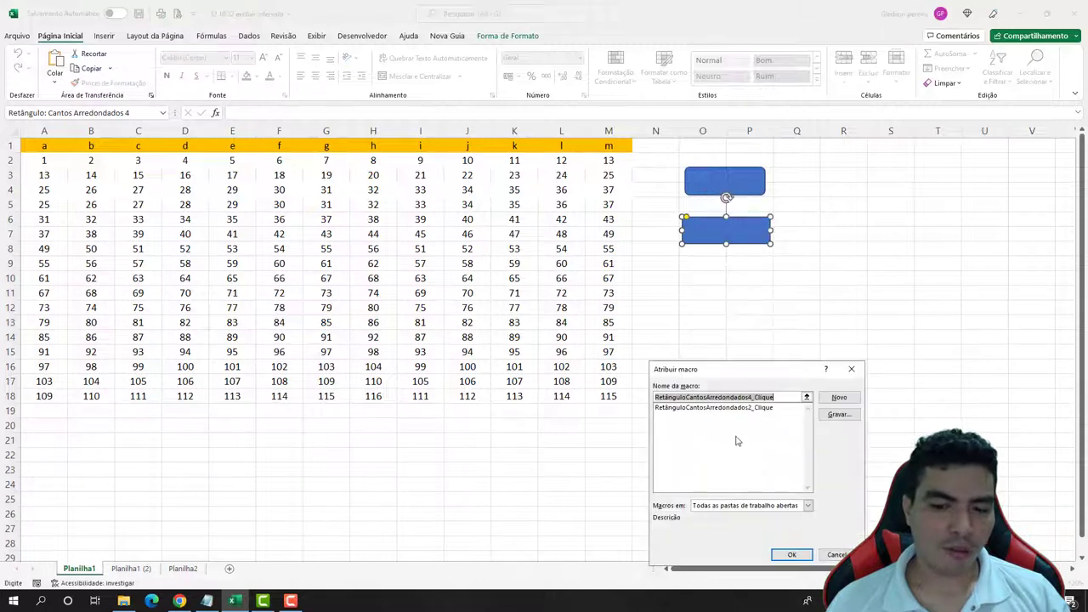
Create macro RetânguloCantosArredondados4_Clique with Dim i As Long, i = ActiveCell.Row and MsgBox i
left_click(824, 399)
type("dim i as")
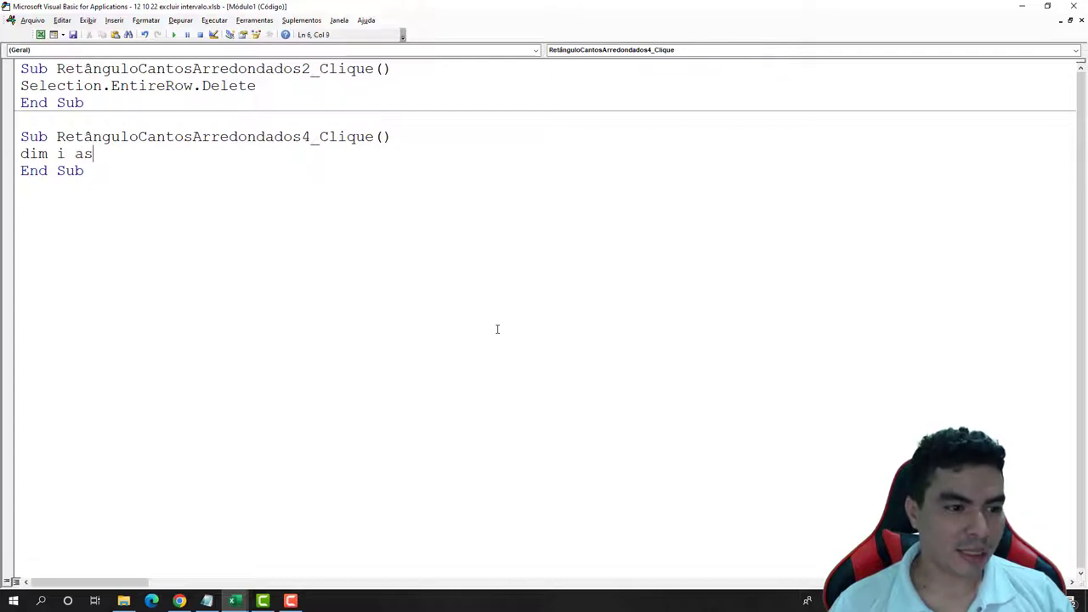
type(" long")
key("Return")
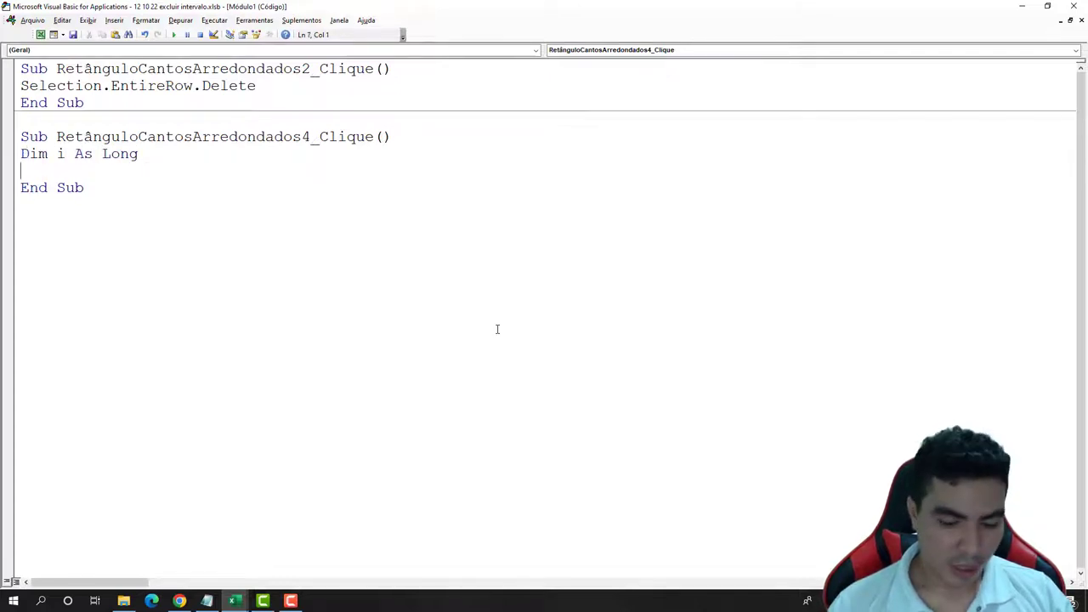
type("i = ac")
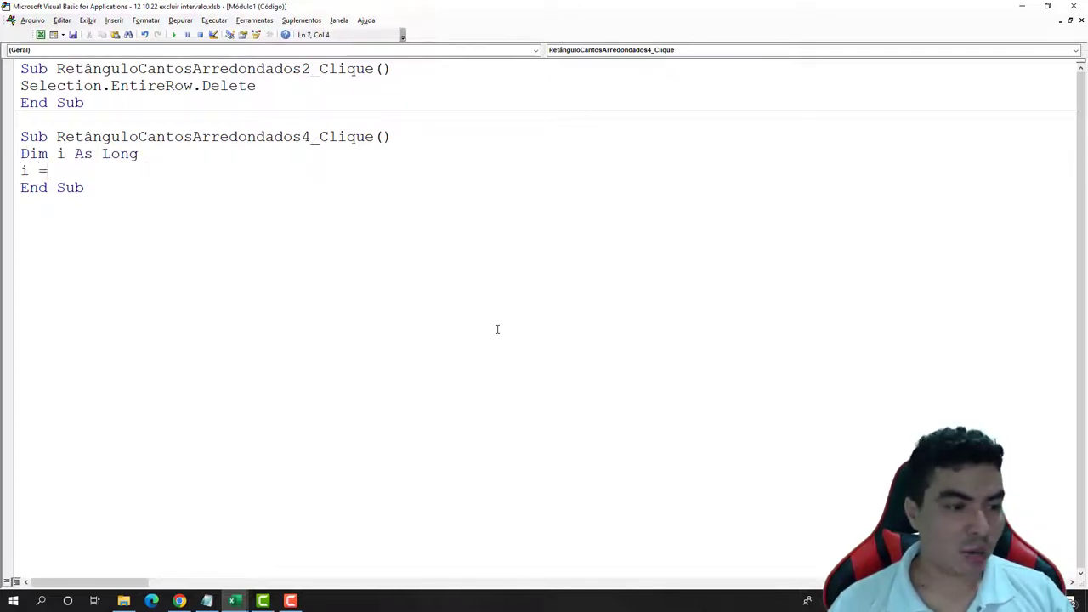
type("tiv")
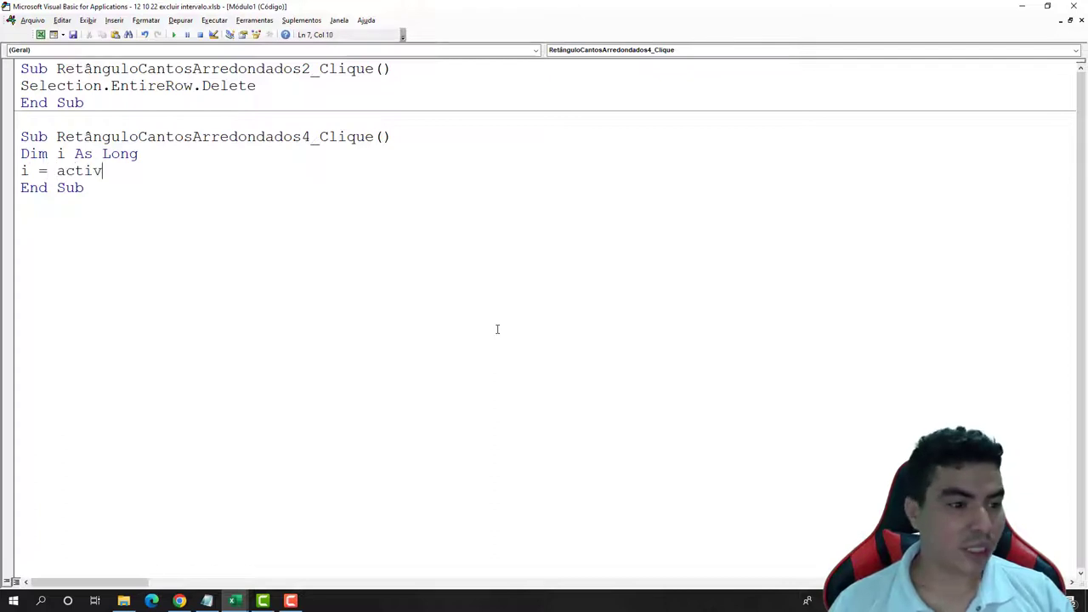
type("ecell.")
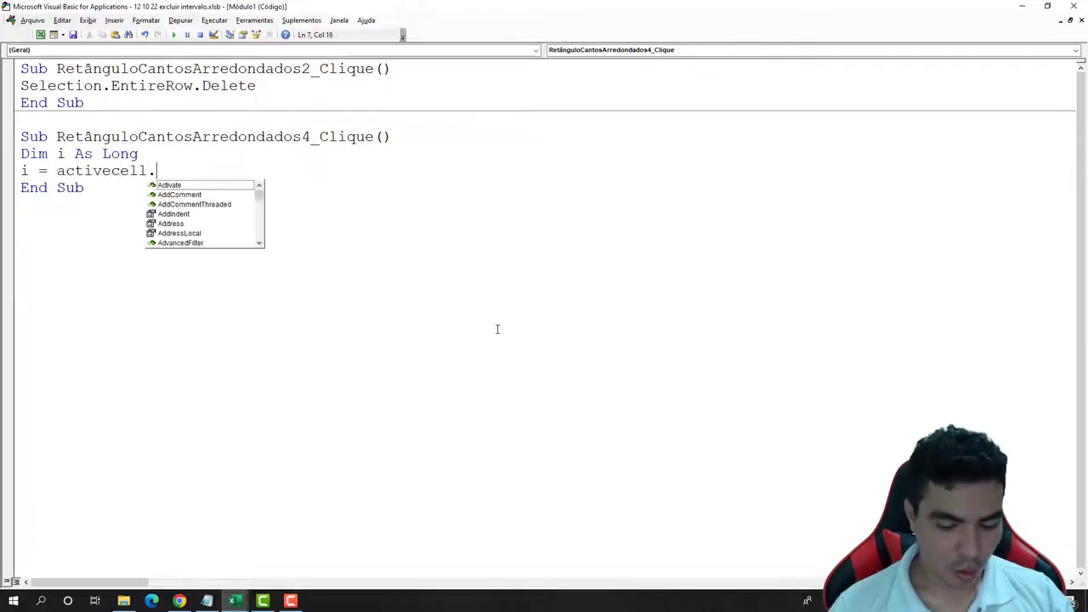
type("ro")
key("Tab")
key("Return")
type("ms")
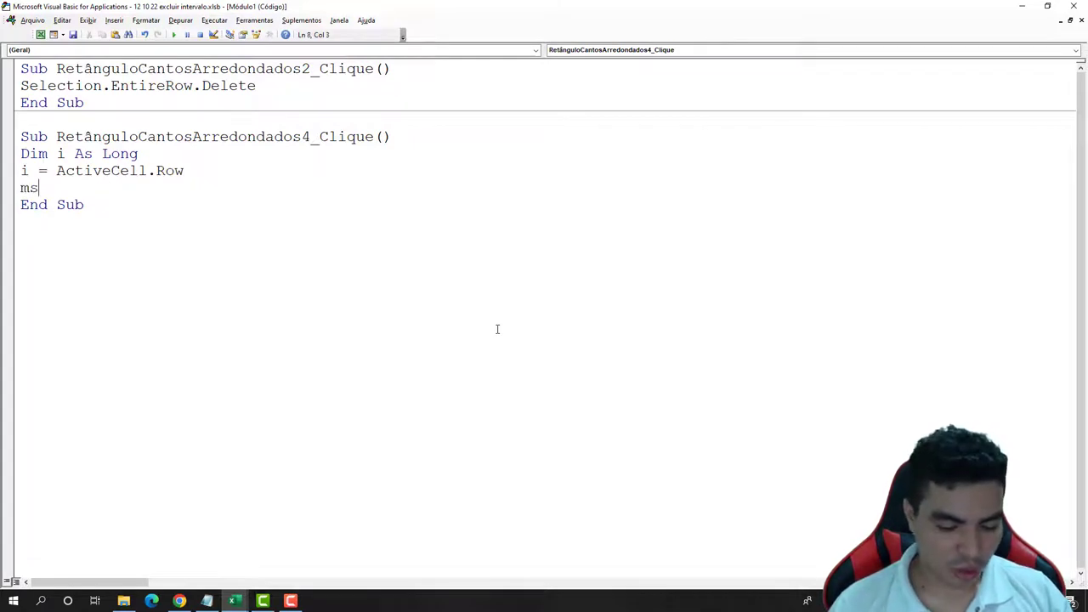
type("gbox i")
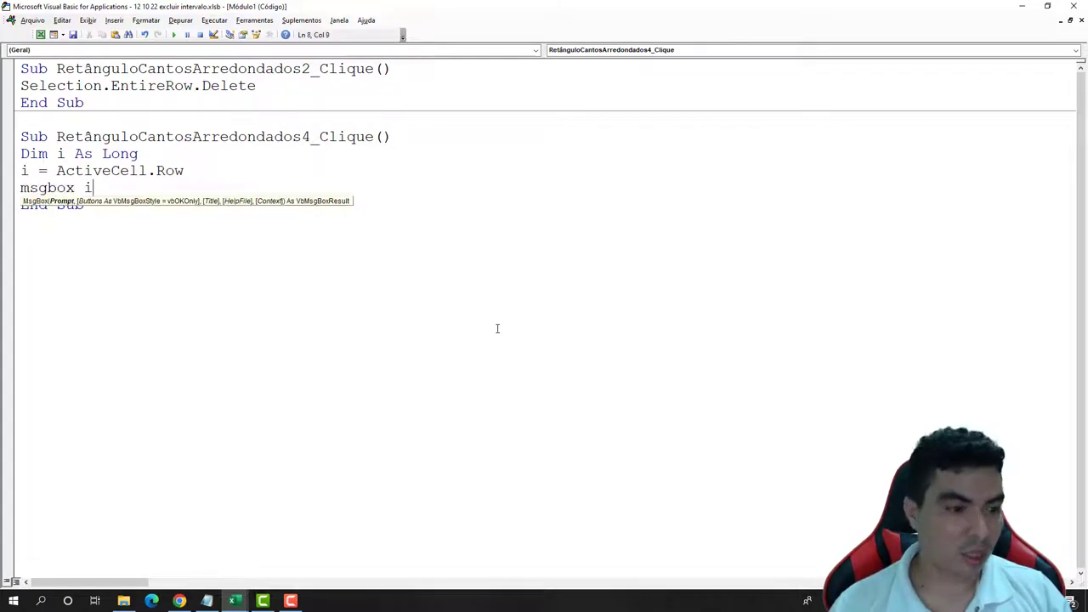
Test the second button with A10 selected and dismiss the message showing row 10
left_click(208, 155)
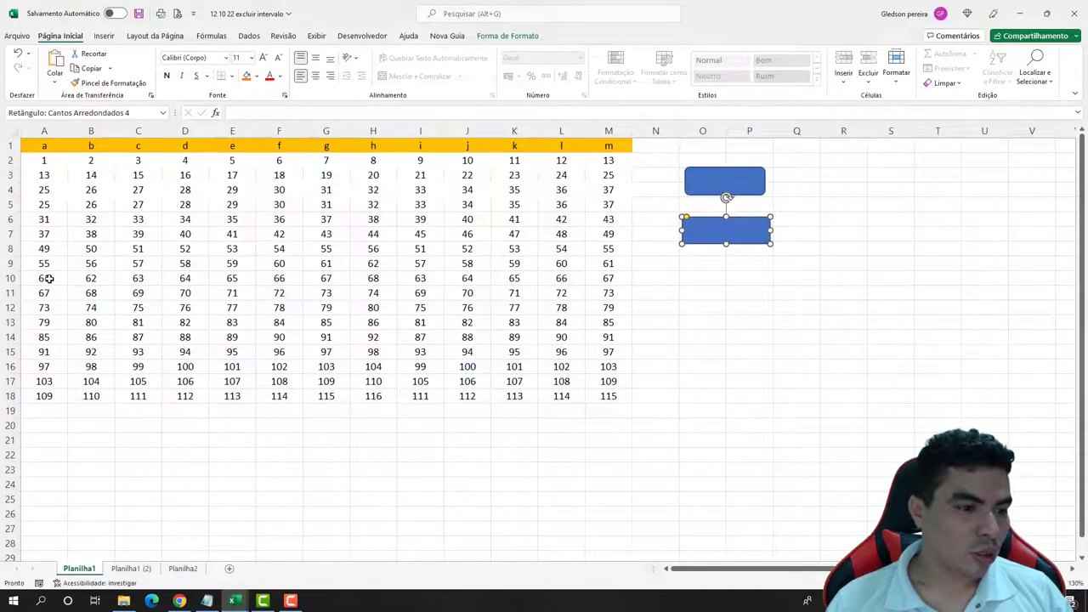
left_click(46, 278)
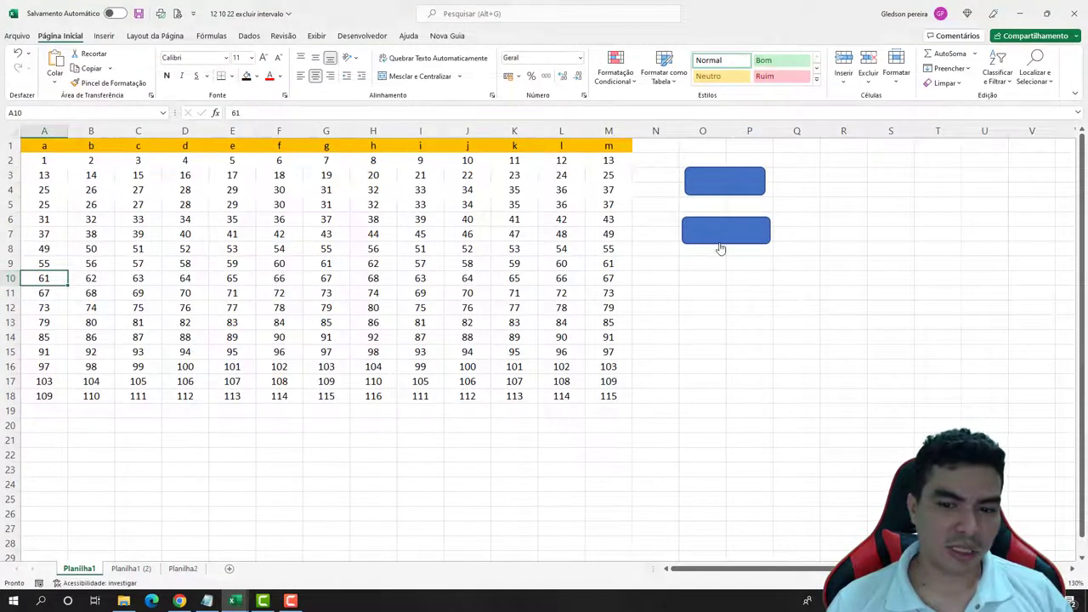
left_click(721, 243)
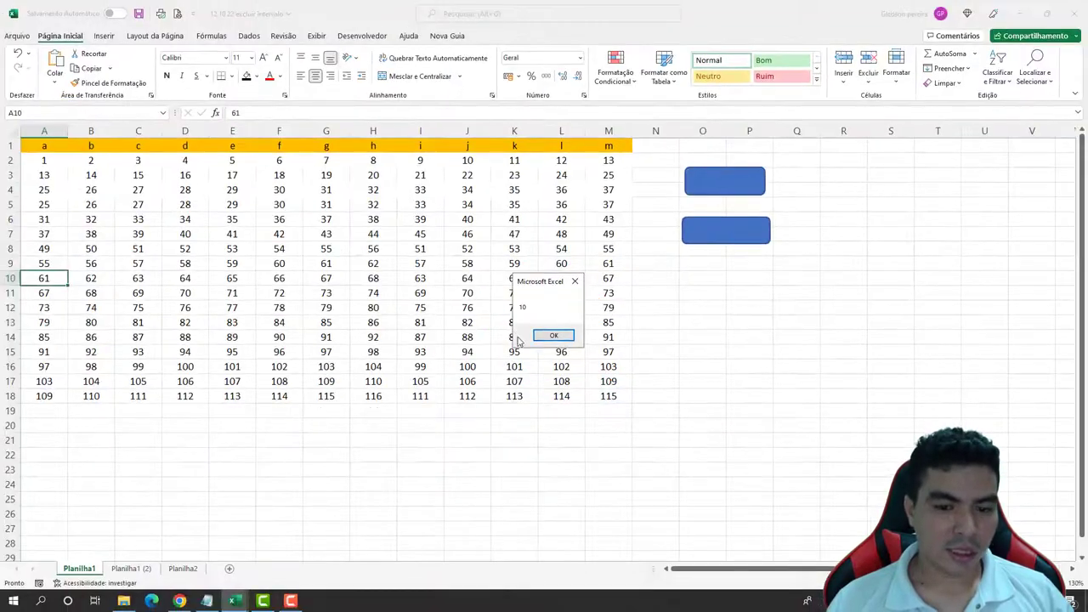
left_click(551, 334)
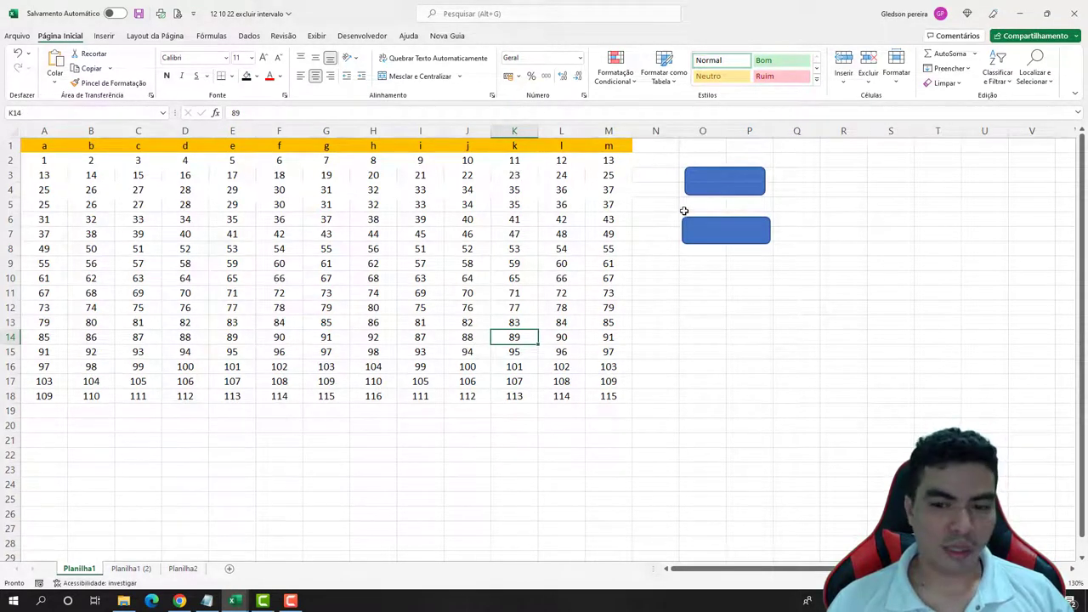
Repeat the test with K14 and F18 active, then show the Developer tab
left_click(703, 236)
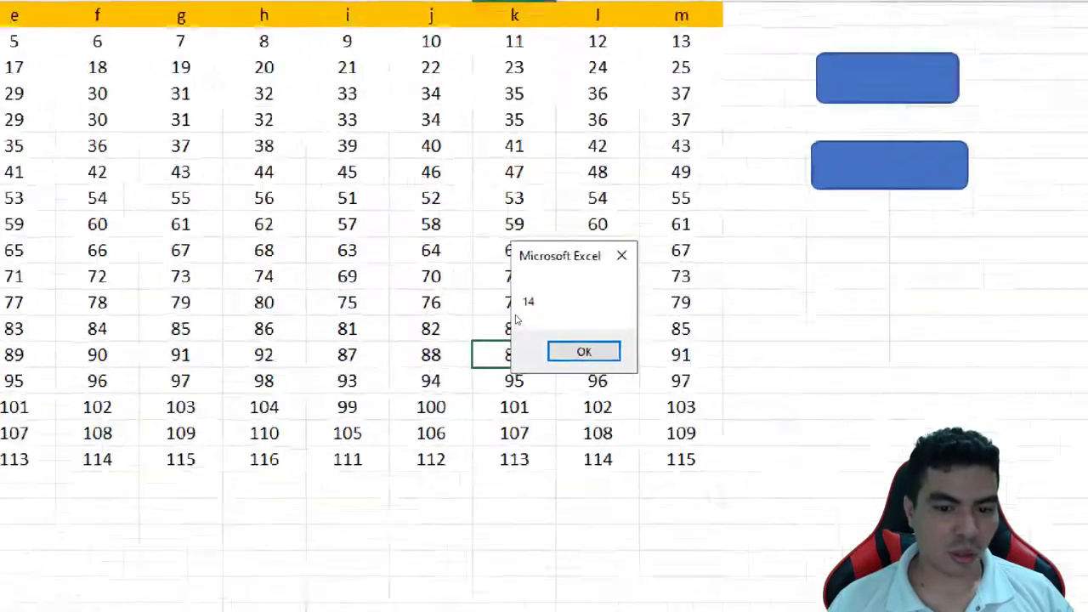
left_click_drag(572, 197, 496, 181)
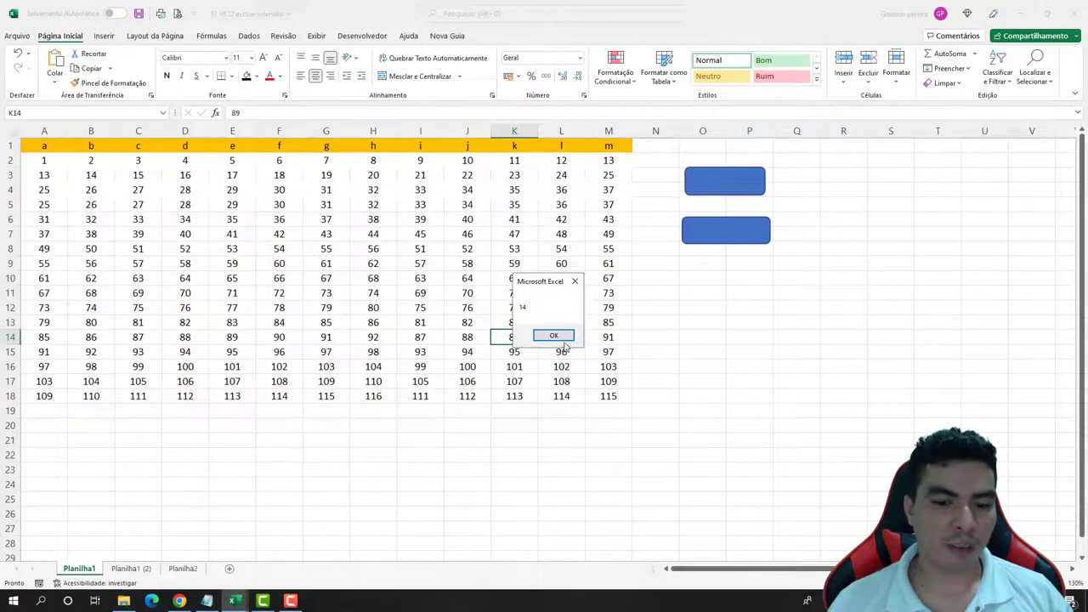
left_click(548, 337)
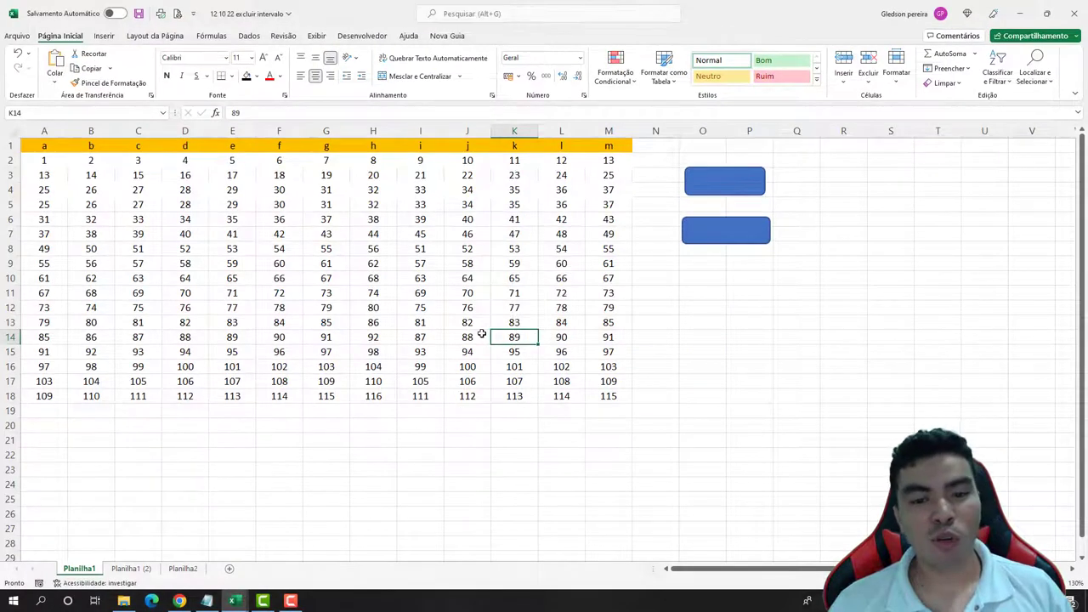
left_click(293, 396)
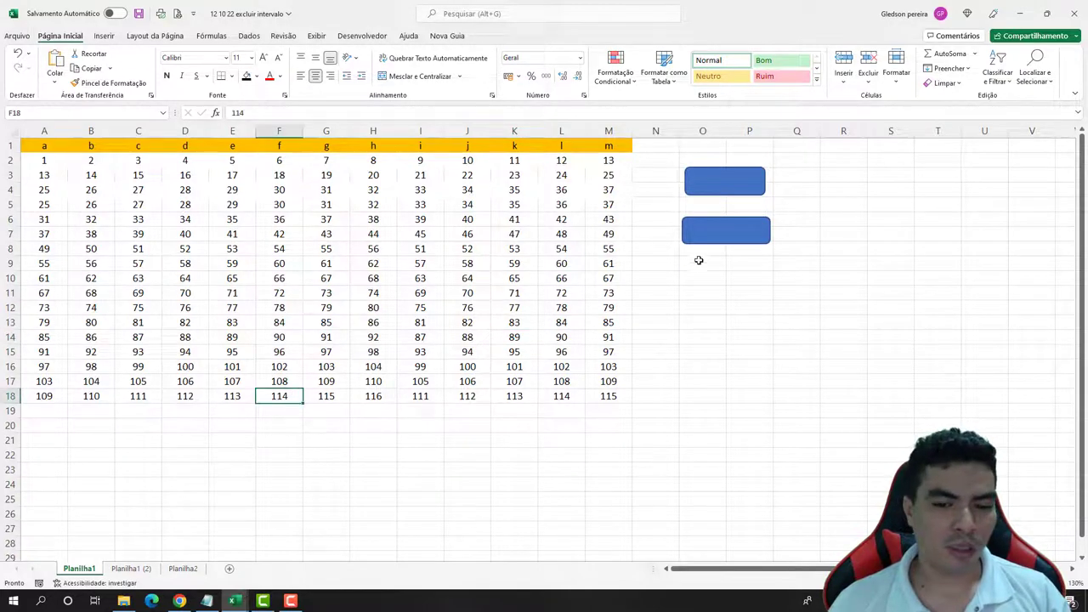
left_click(711, 240)
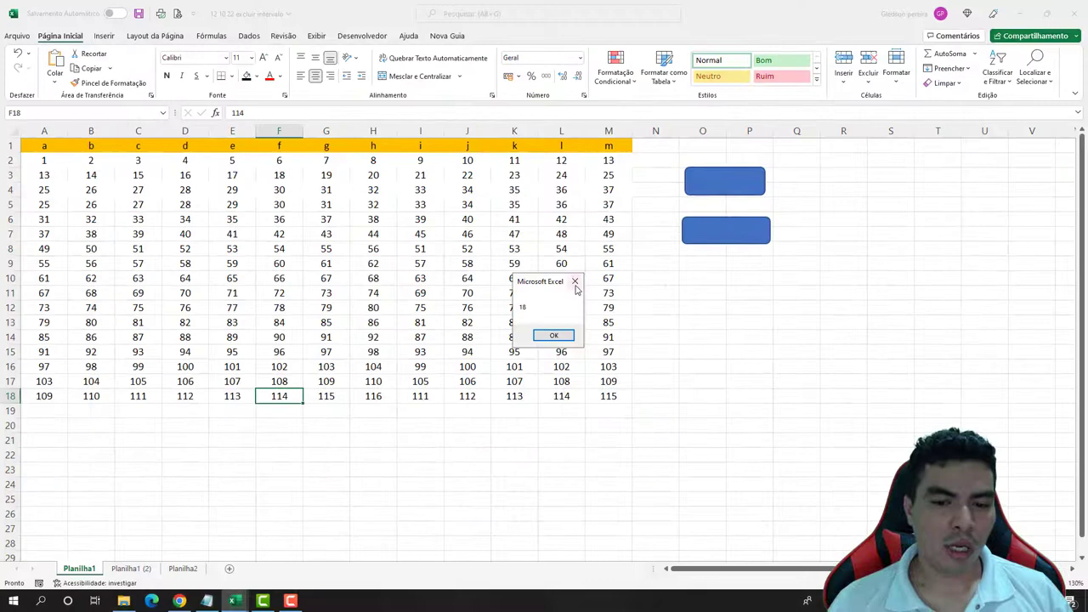
left_click(575, 282)
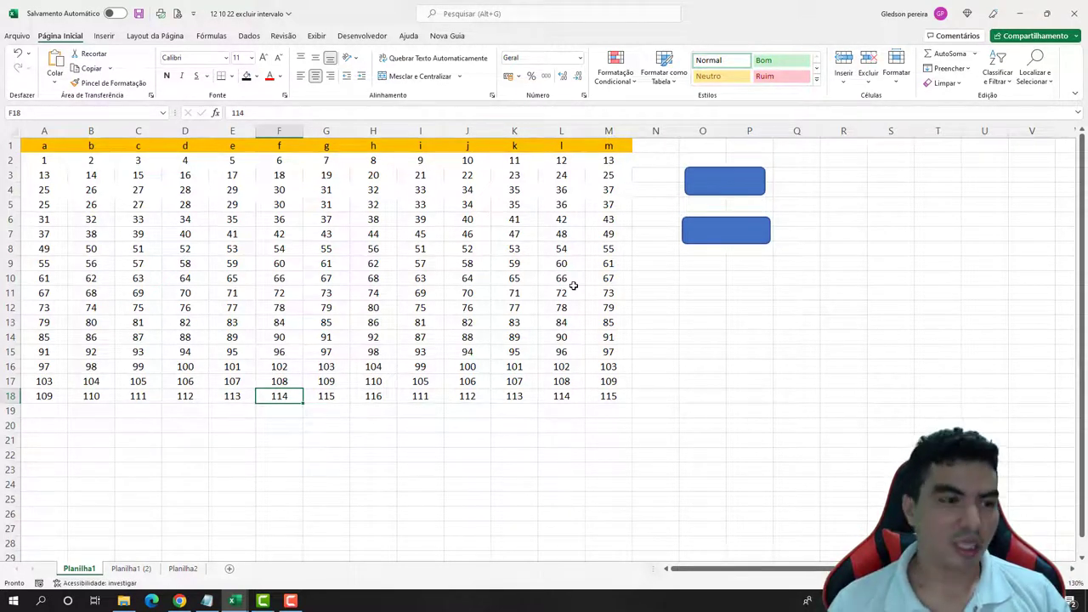
left_click(355, 37)
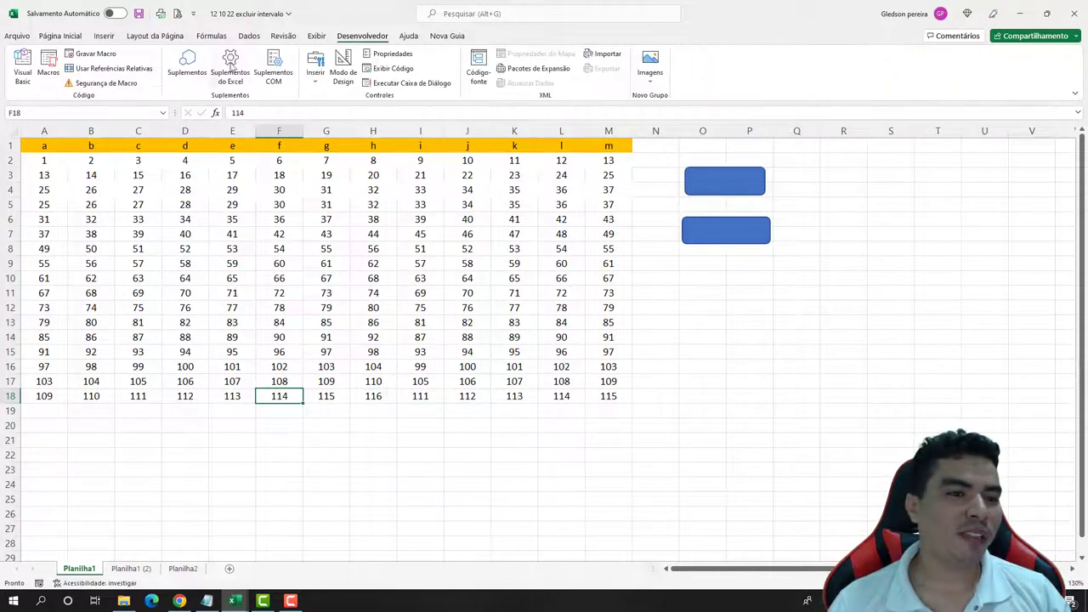
Replace the MsgBox i line with Range("a" & i & ":" & "h" & i).Select
left_click(23, 75)
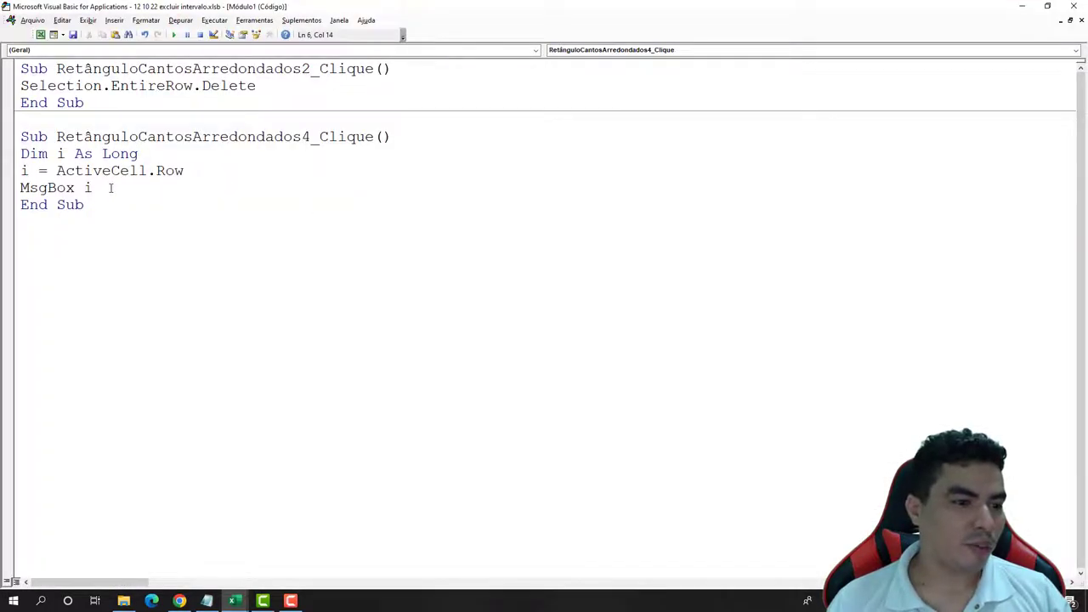
left_click_drag(111, 188, 11, 188)
key("Delete")
key("Return")
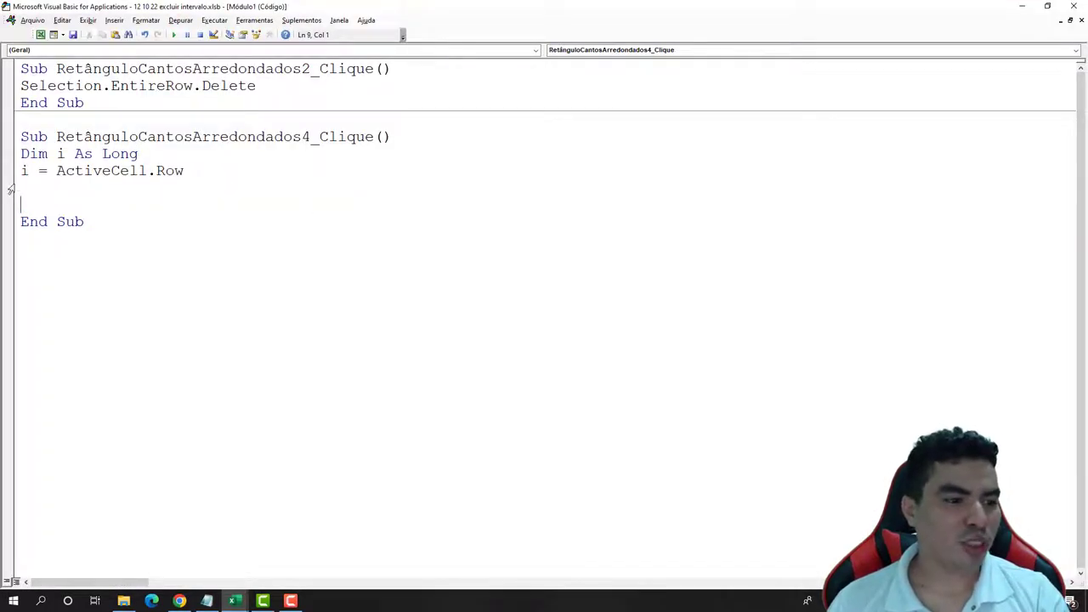
type("range")
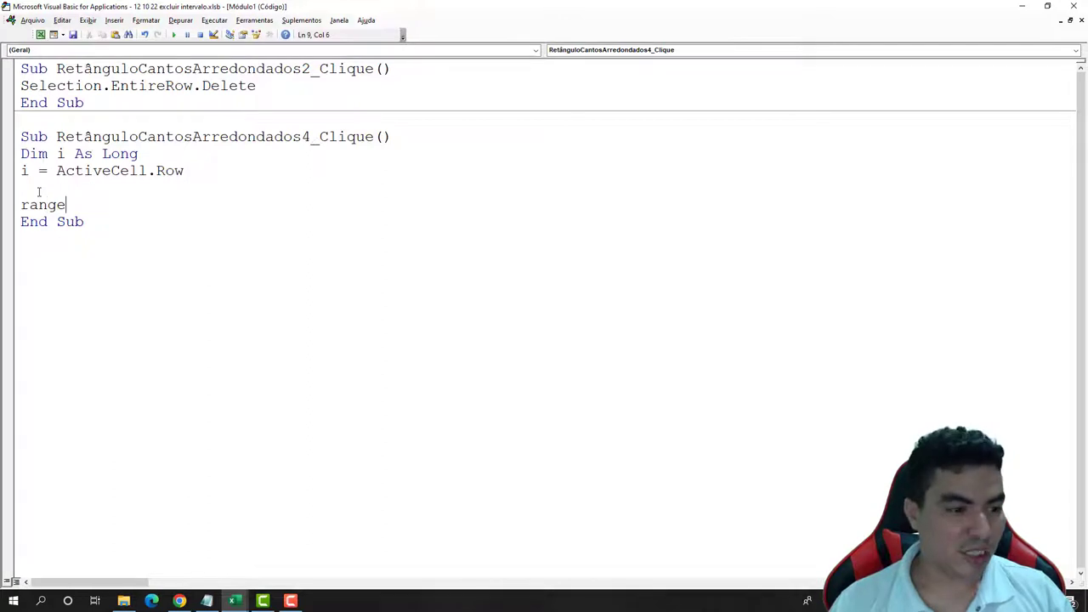
type("(\"a\"& i & \":")
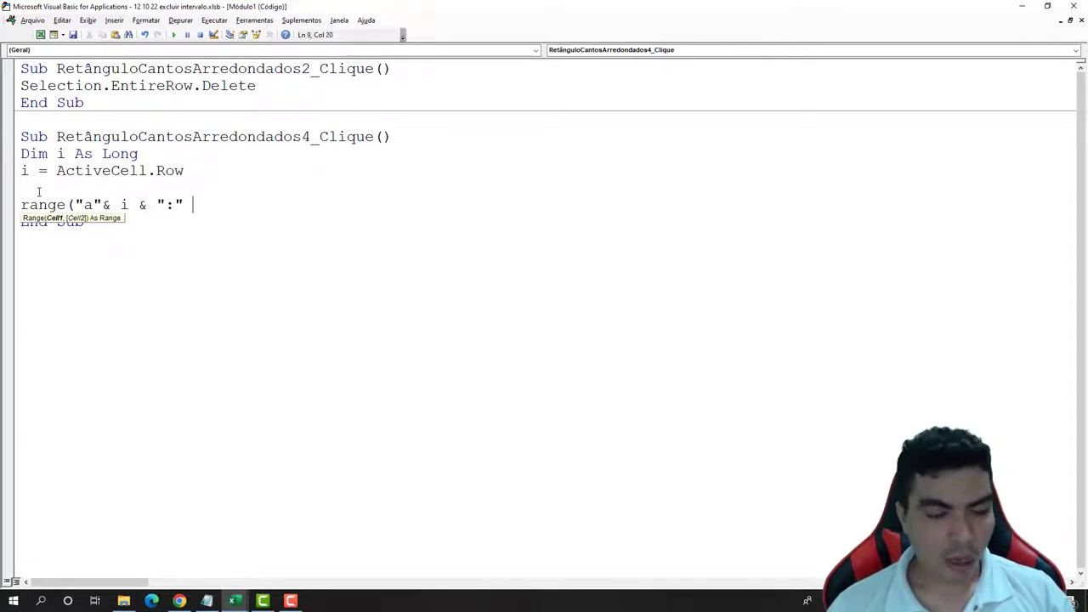
type("&")
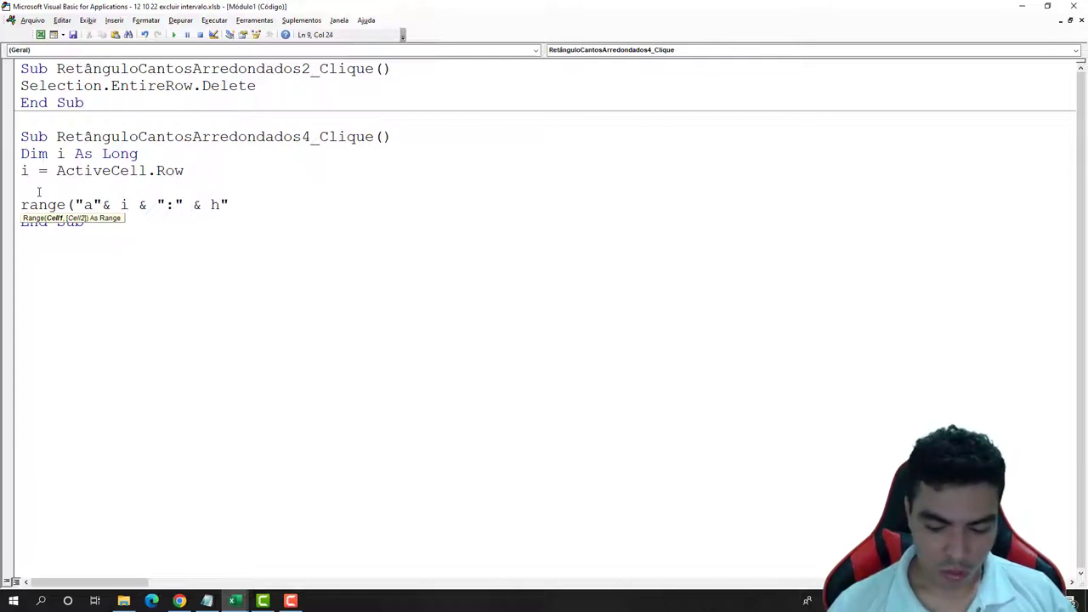
type("\"")
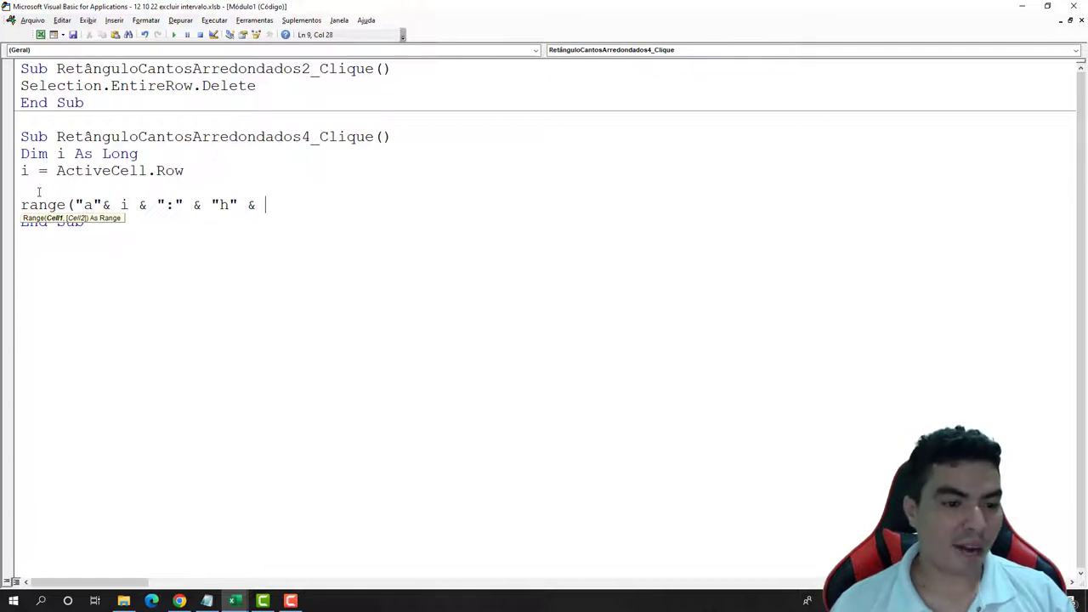
type(").")
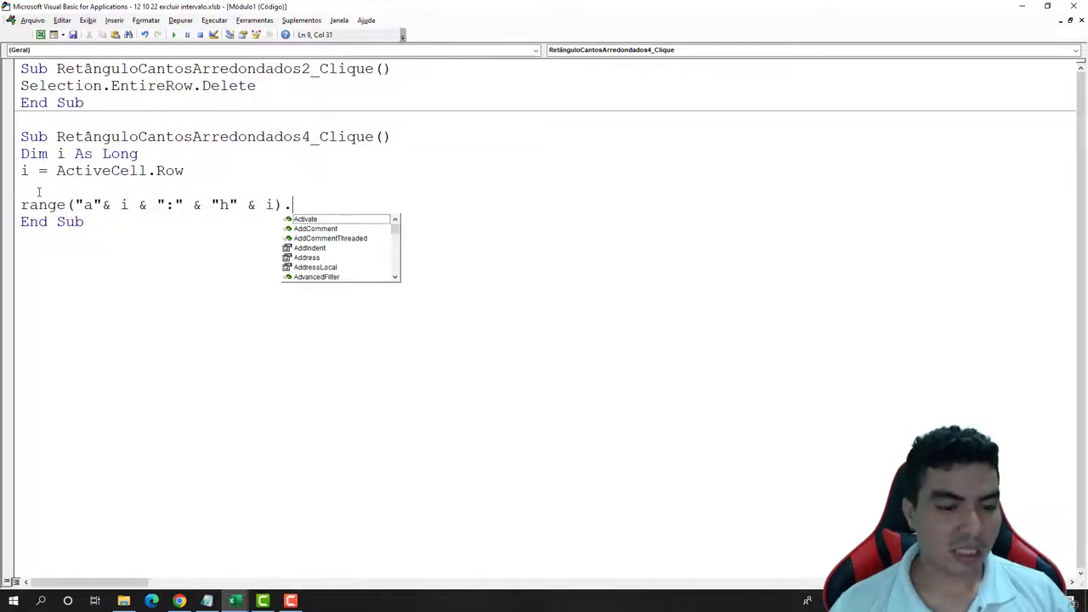
type("se")
key("Tab")
key("Return")
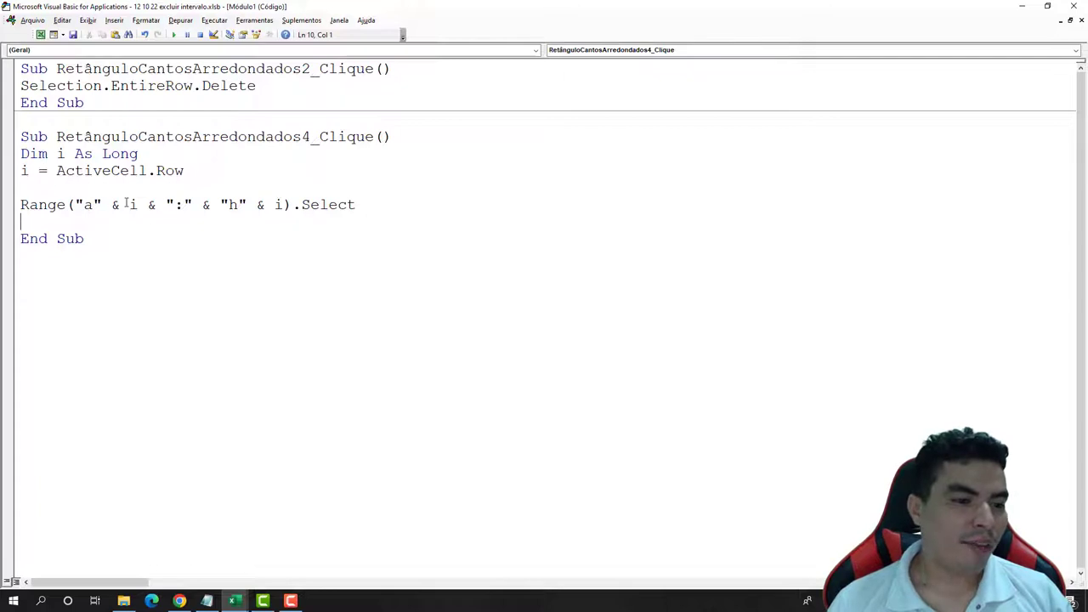
Add Selection.Delete shift:=xlUp below the Range line, before End Sub
left_click_drag(126, 204, 139, 204)
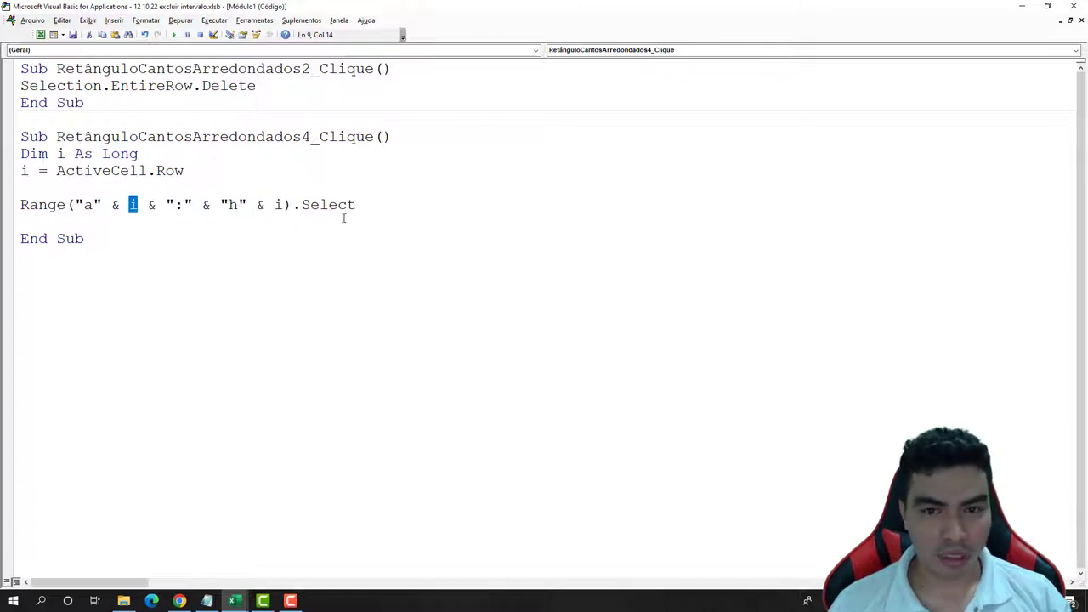
left_click(64, 223)
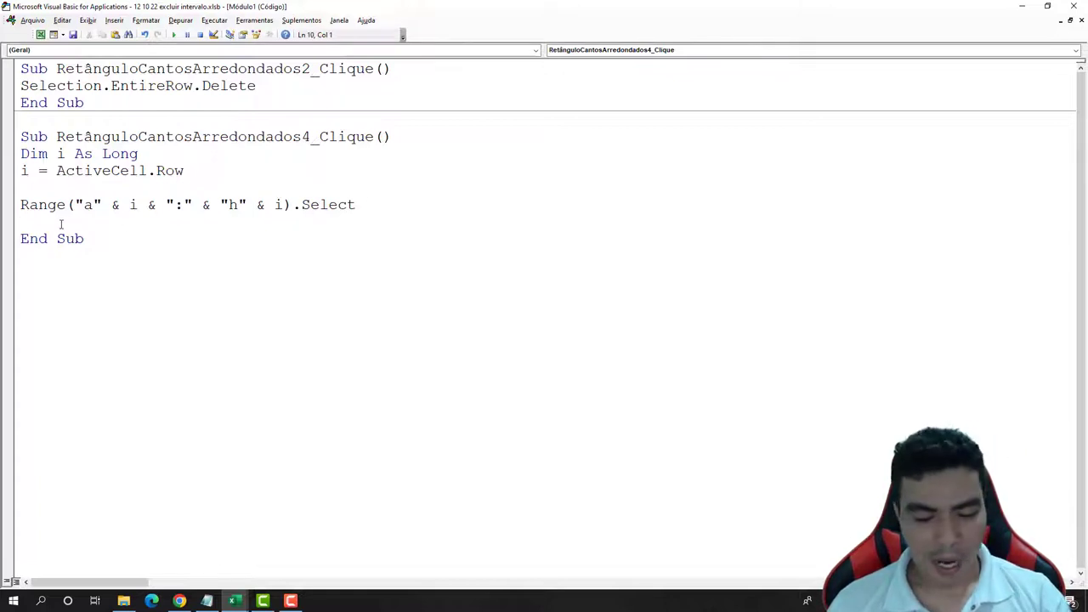
key("Return")
type("selec")
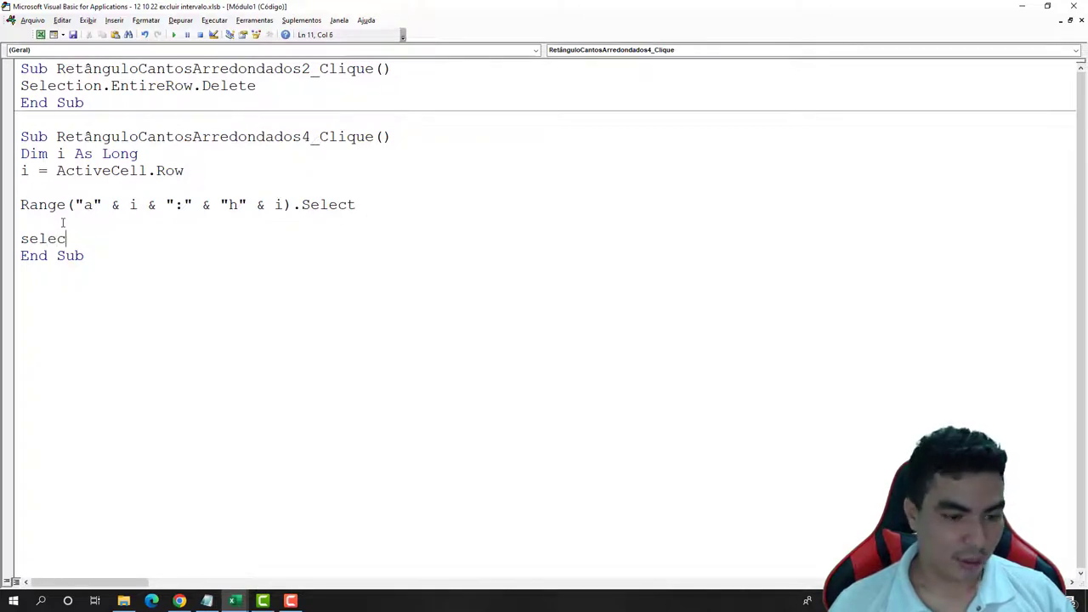
type("tion.d")
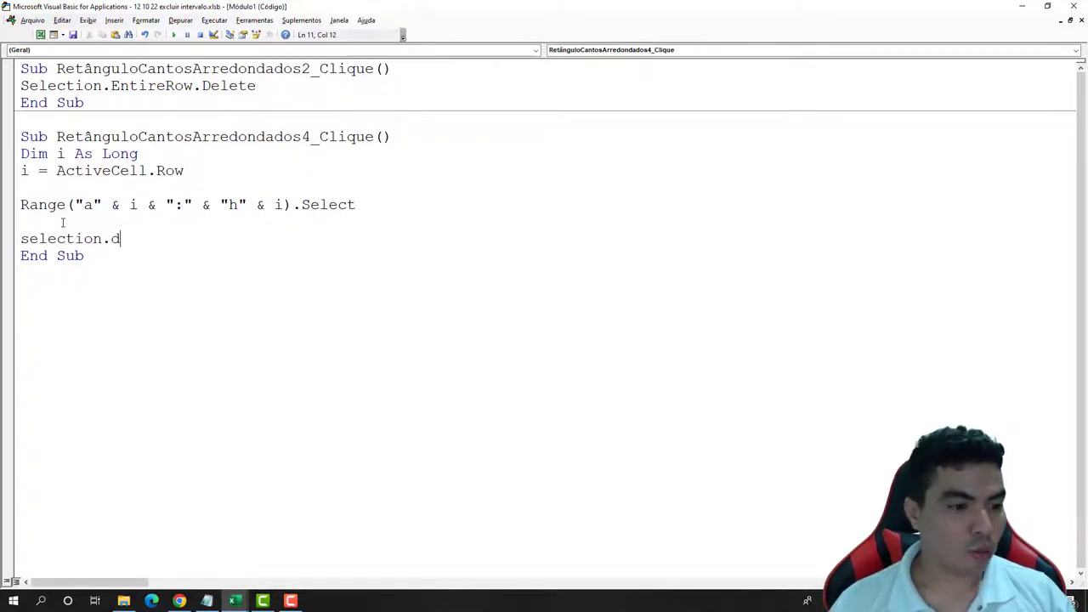
type("elete ")
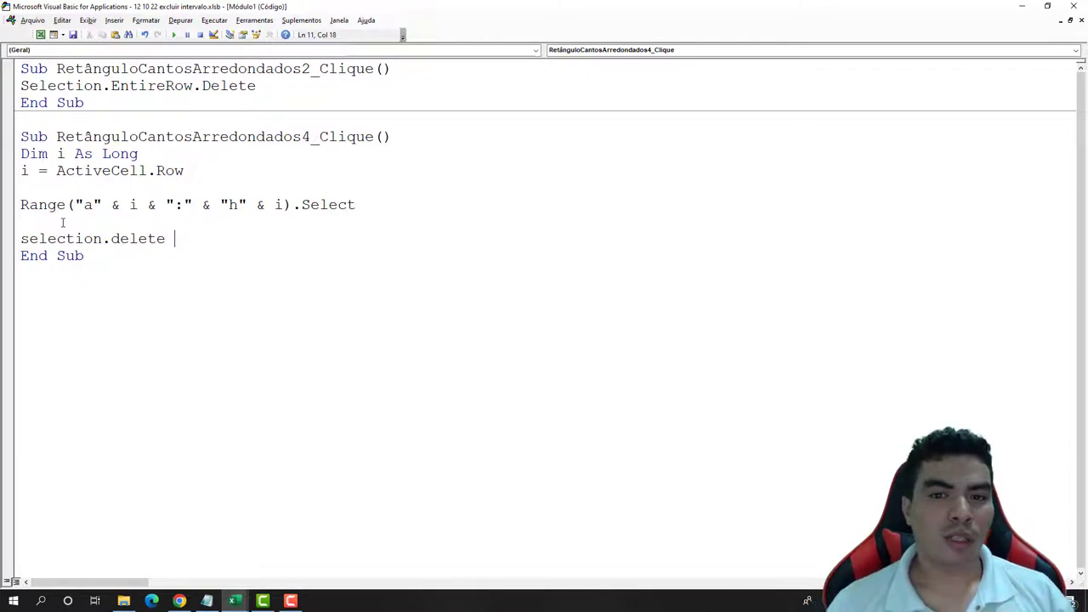
type("shi")
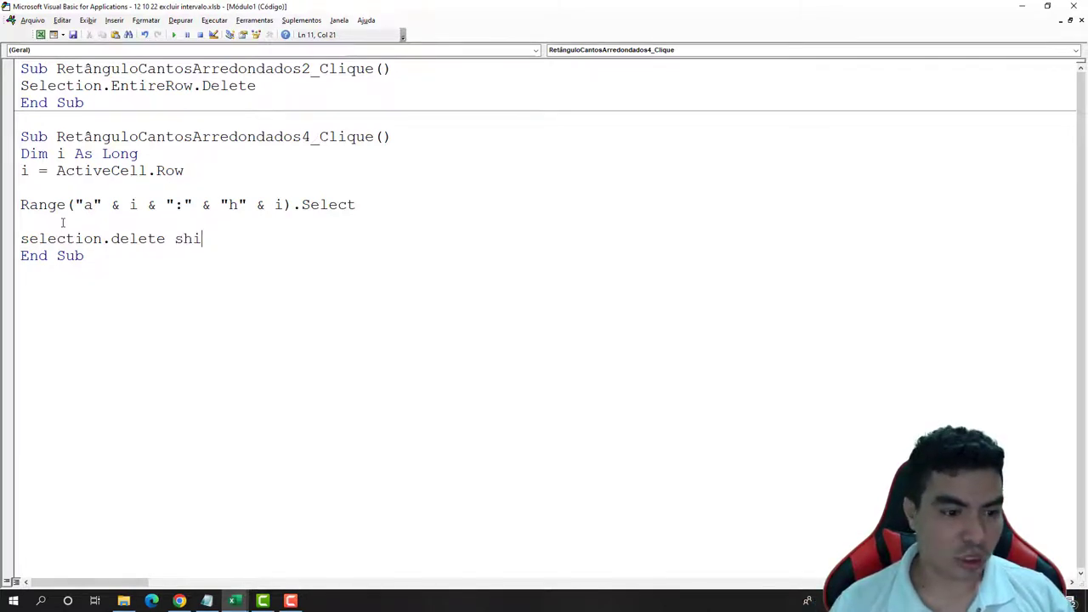
type("ft:=")
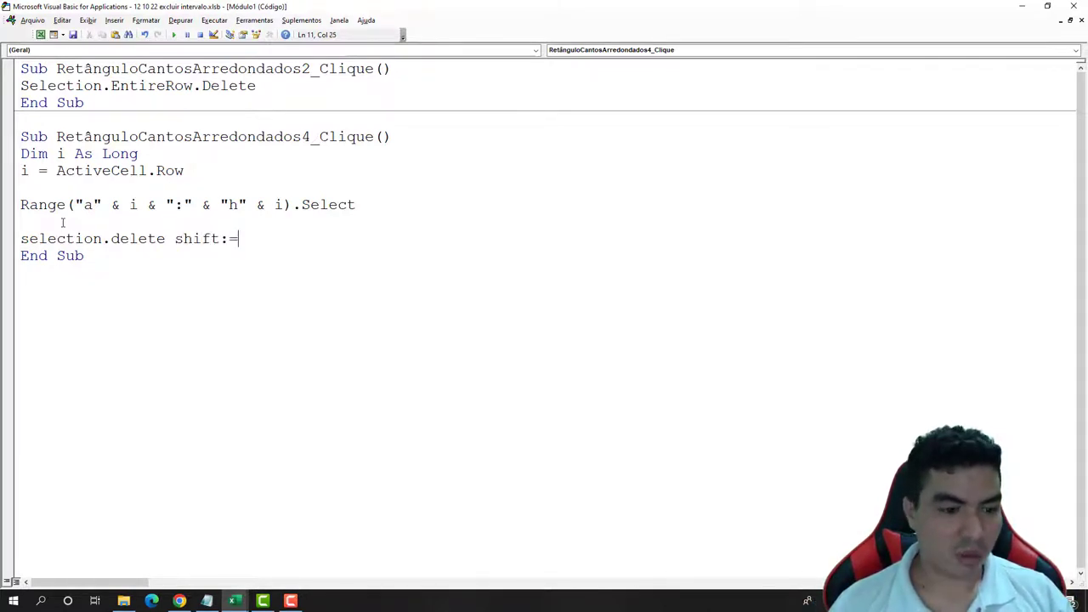
type("xlu")
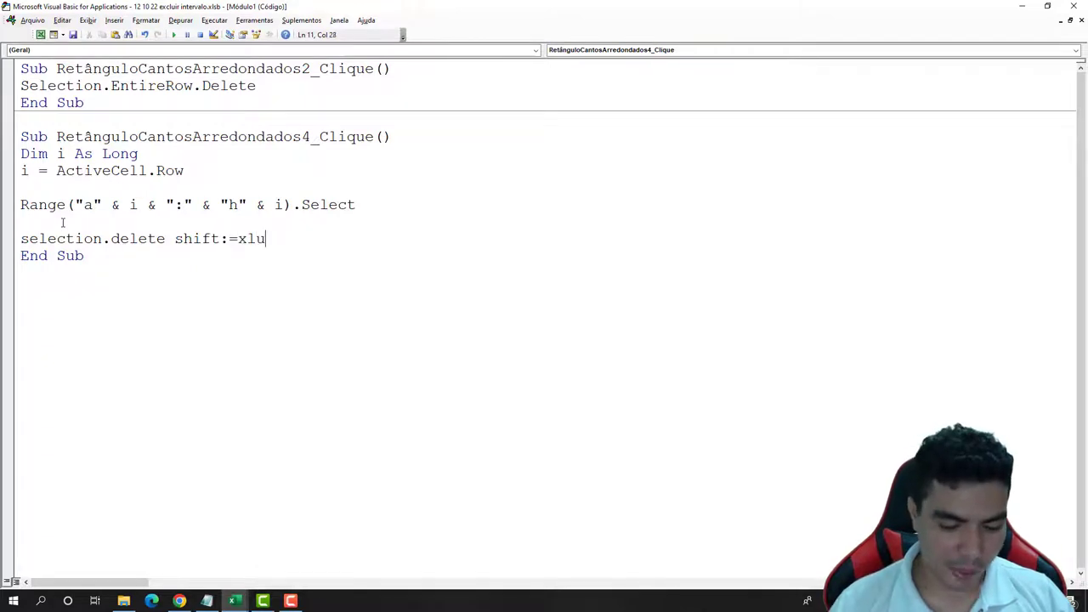
type("p")
left_click(153, 299)
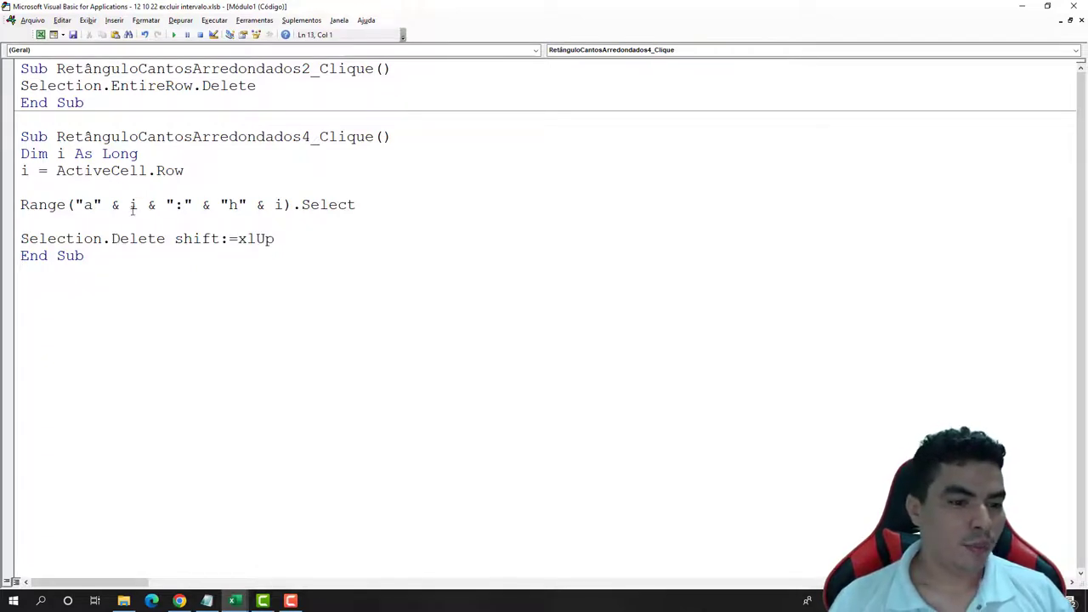
Run the shift-up delete macro on row 16 from A16, then check cells A18:H18 and I18:M18
left_click(40, 34)
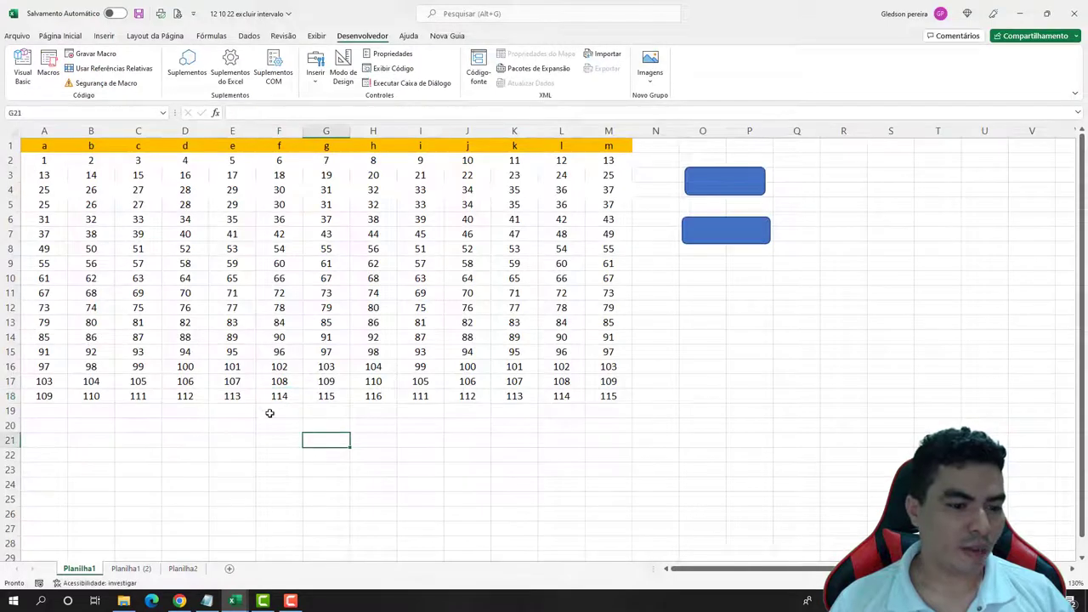
left_click(46, 366)
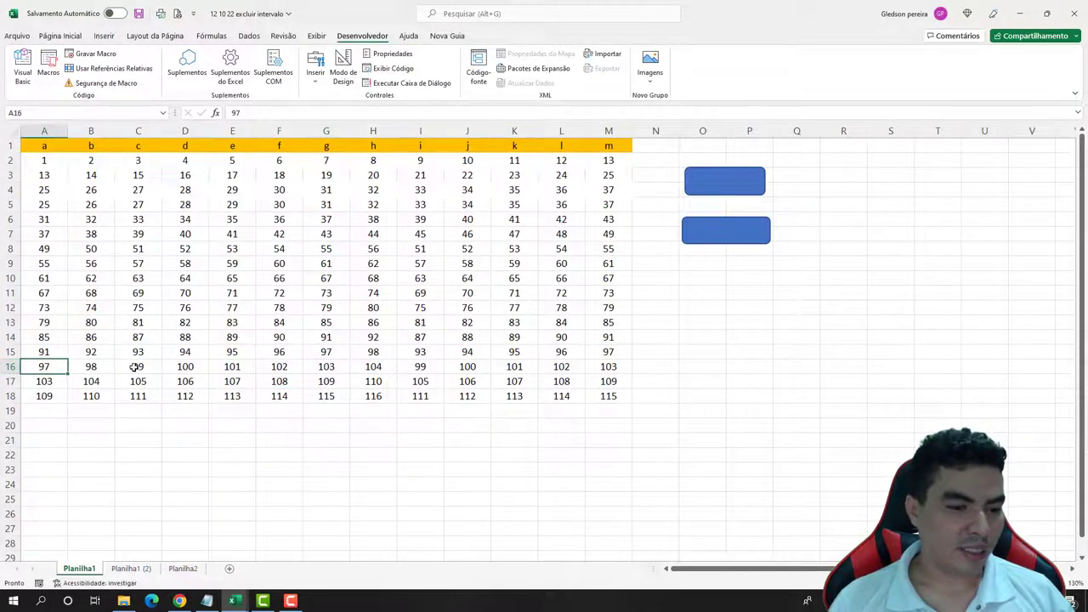
left_click(716, 242)
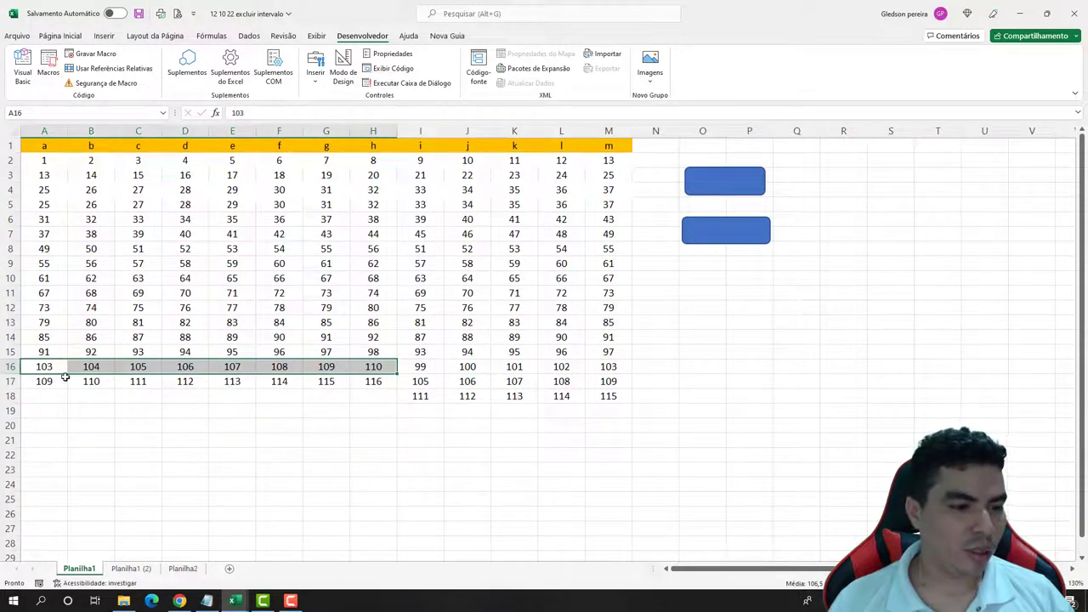
left_click_drag(40, 395, 392, 393)
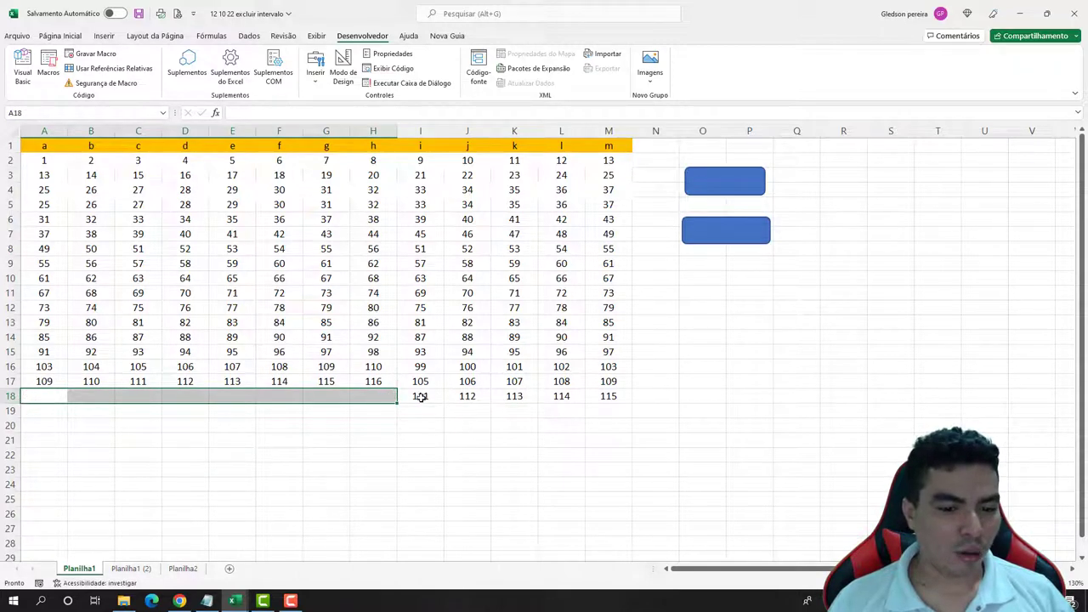
left_click_drag(418, 396, 603, 397)
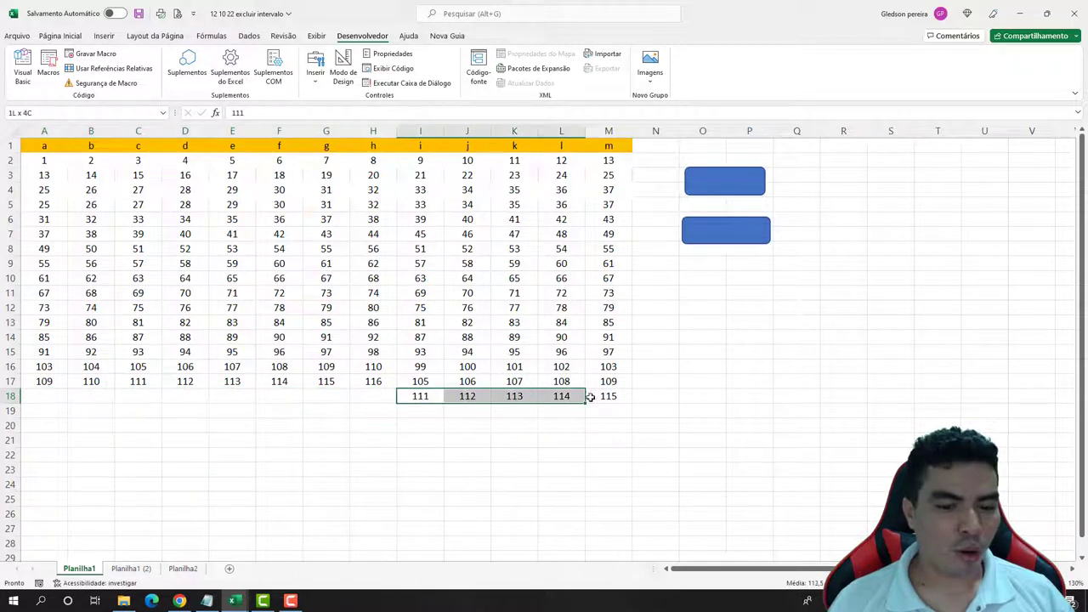
Run the macro again from A17, removing A17:H17, and inspect the leftover I17:M18 block
left_click(53, 381)
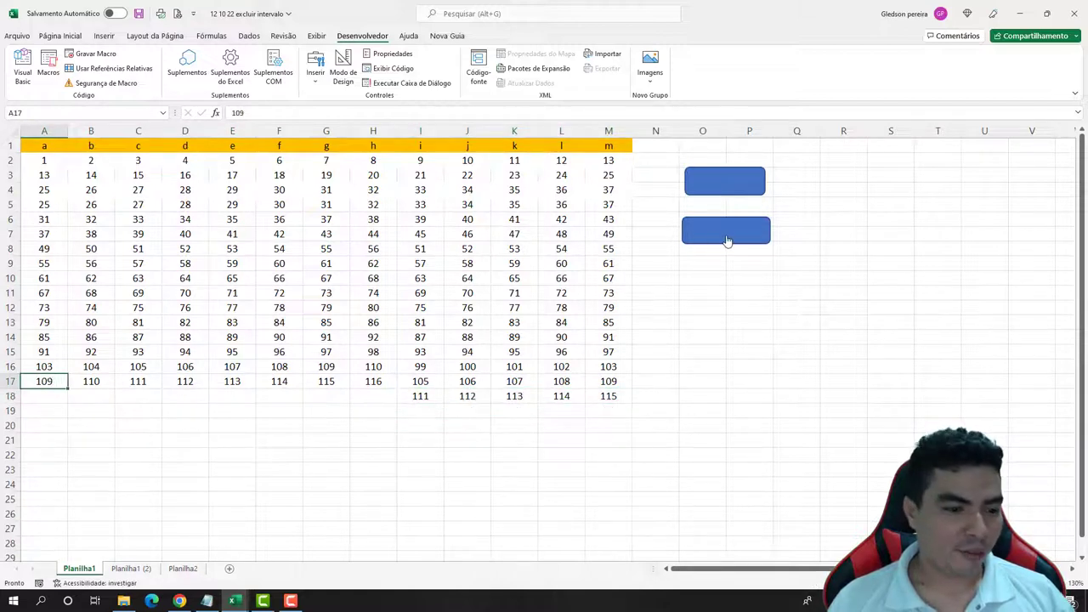
left_click(728, 241)
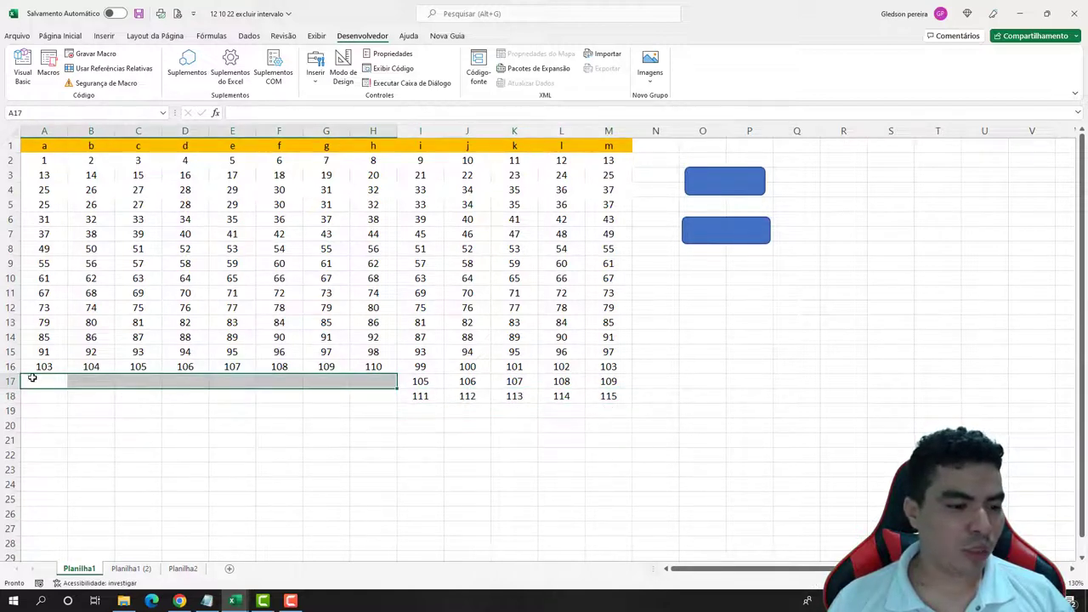
left_click(434, 385)
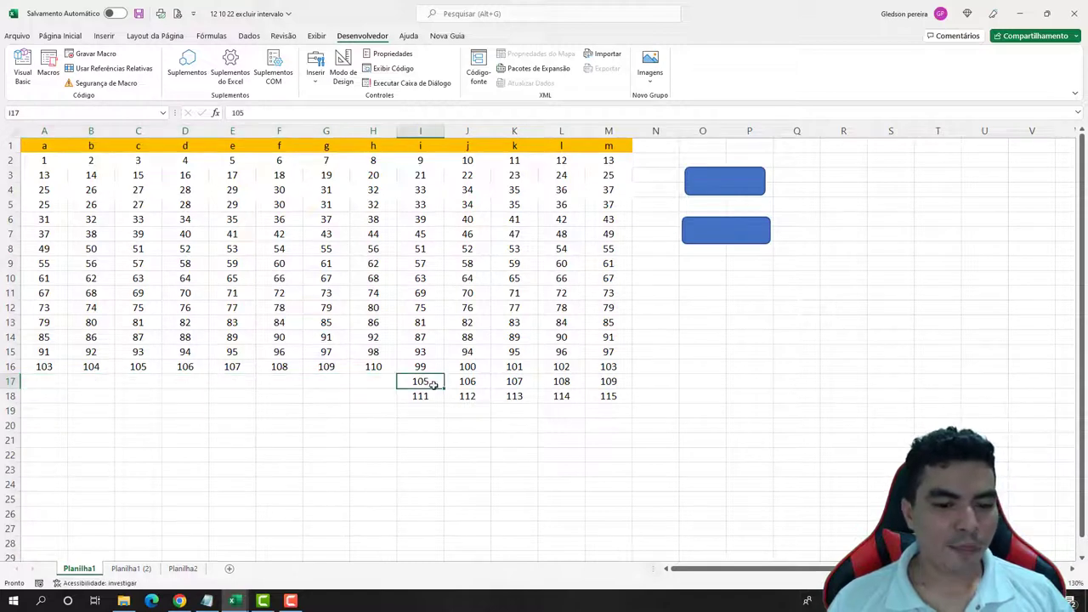
left_click_drag(434, 385, 608, 392)
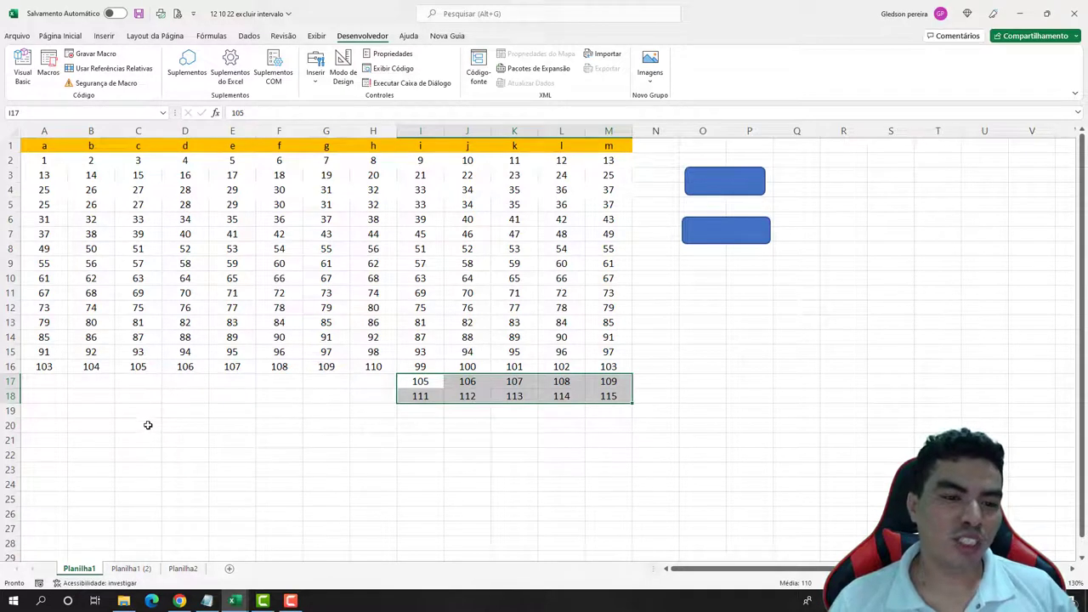
left_click(394, 321)
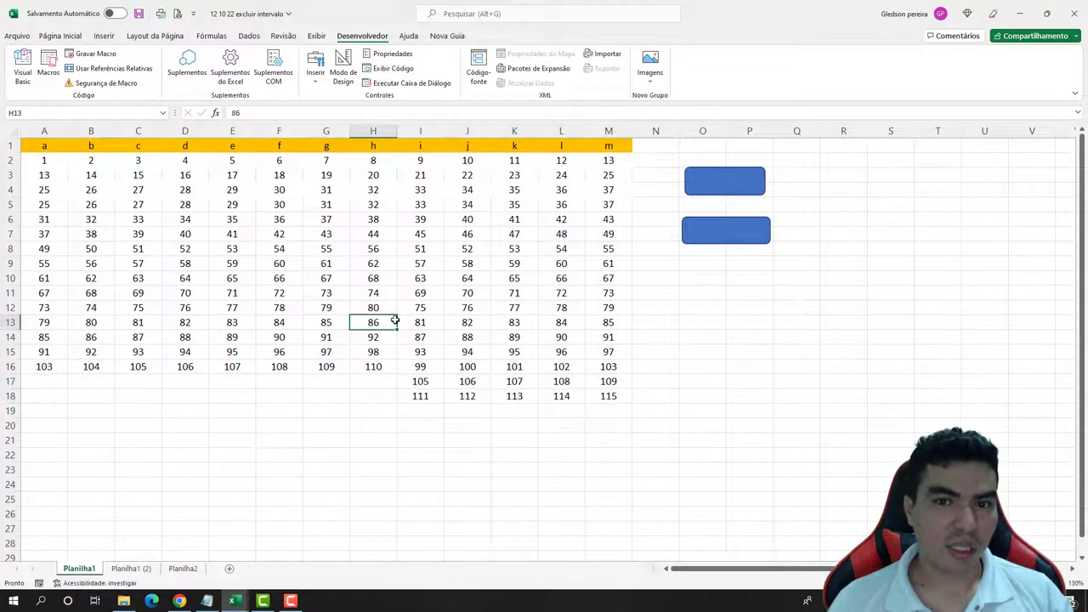